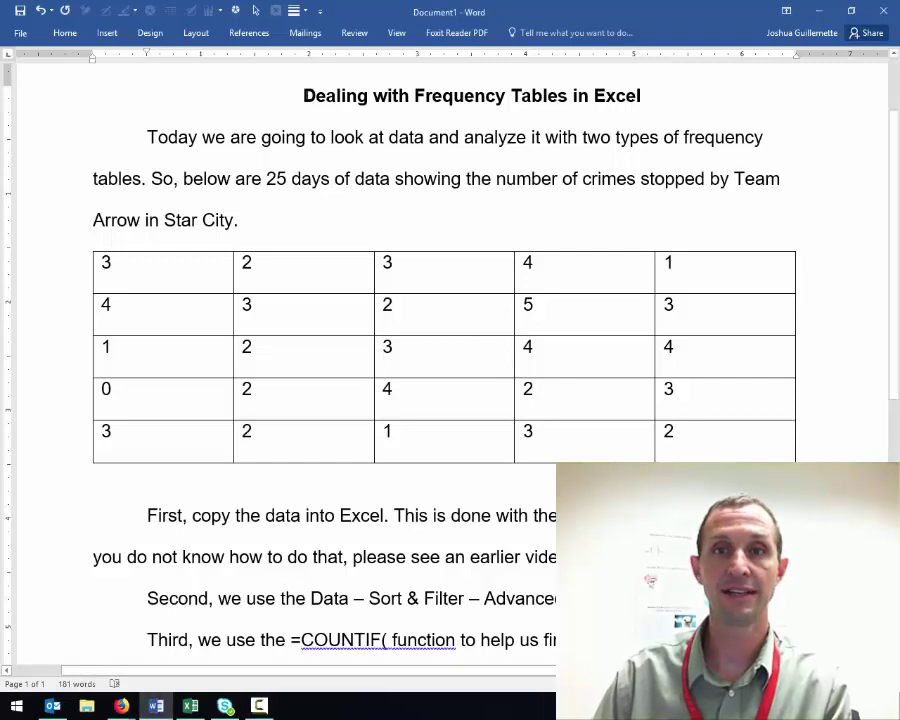
Step: Highlight the lesson title and the intro sentence about 25 days of data in the Word notes
left_click_drag(305, 96, 466, 96)
left_click_drag(574, 107, 648, 100)
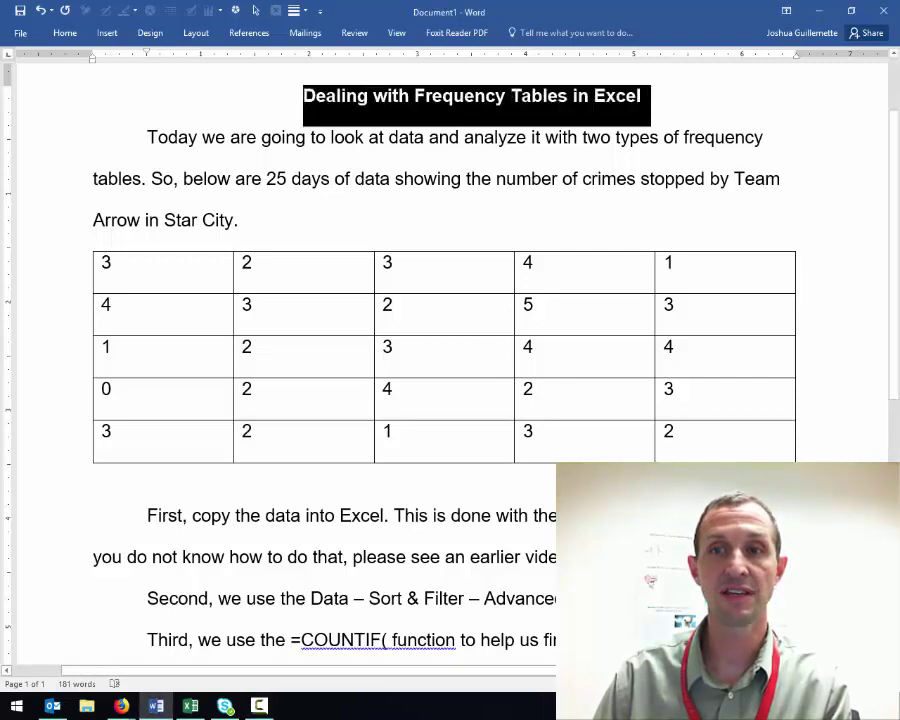
left_click_drag(148, 138, 151, 184)
left_click(151, 180)
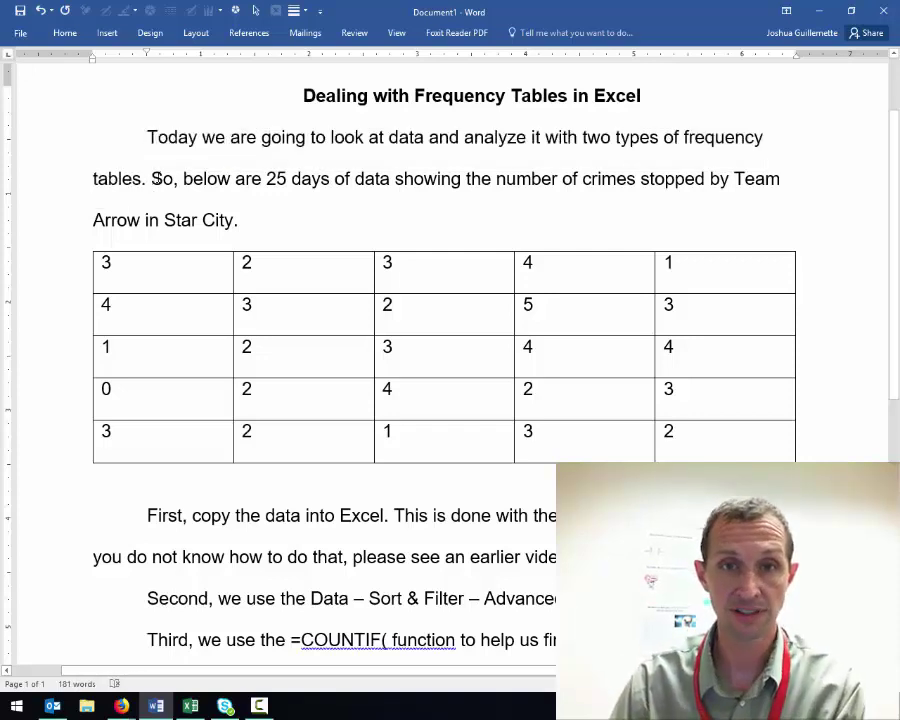
left_click_drag(153, 180, 255, 223)
left_click(258, 222)
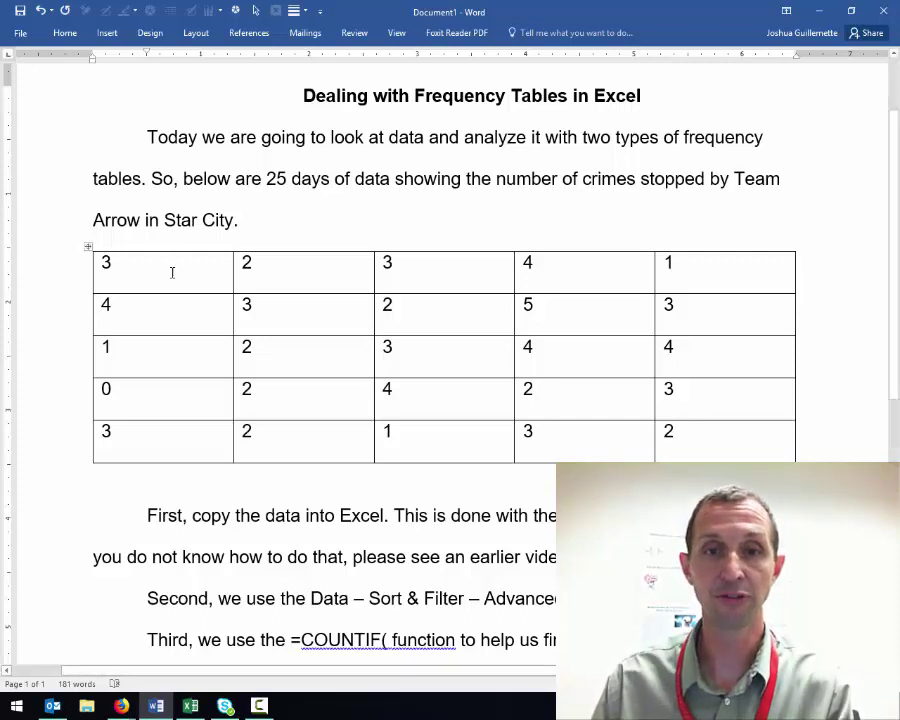
Step: Point out the first value 3, the 2, and the last value in the notes' data table
double_click(108, 264)
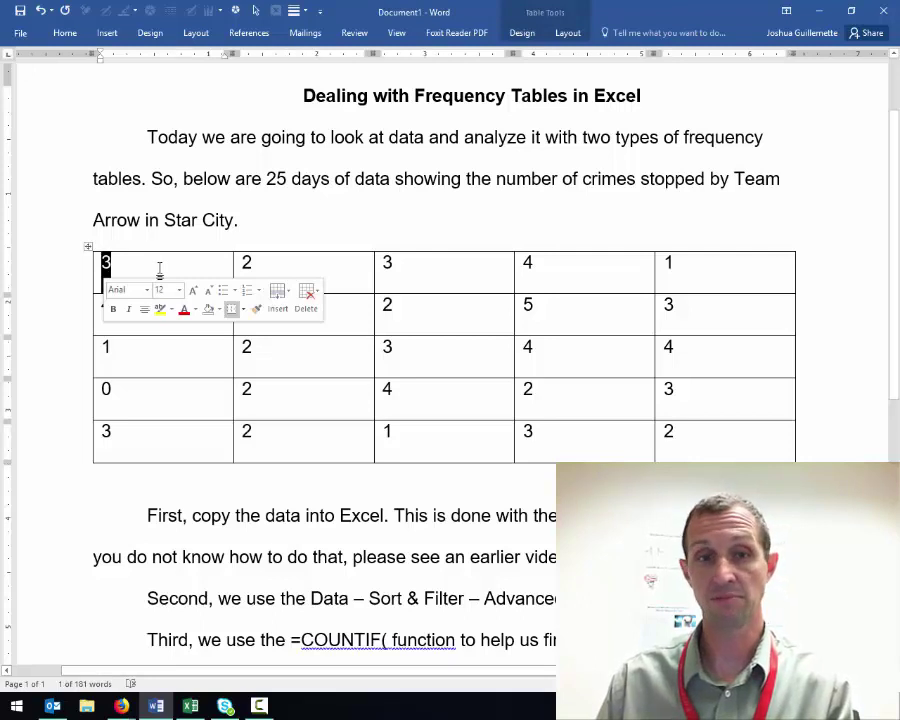
double_click(246, 262)
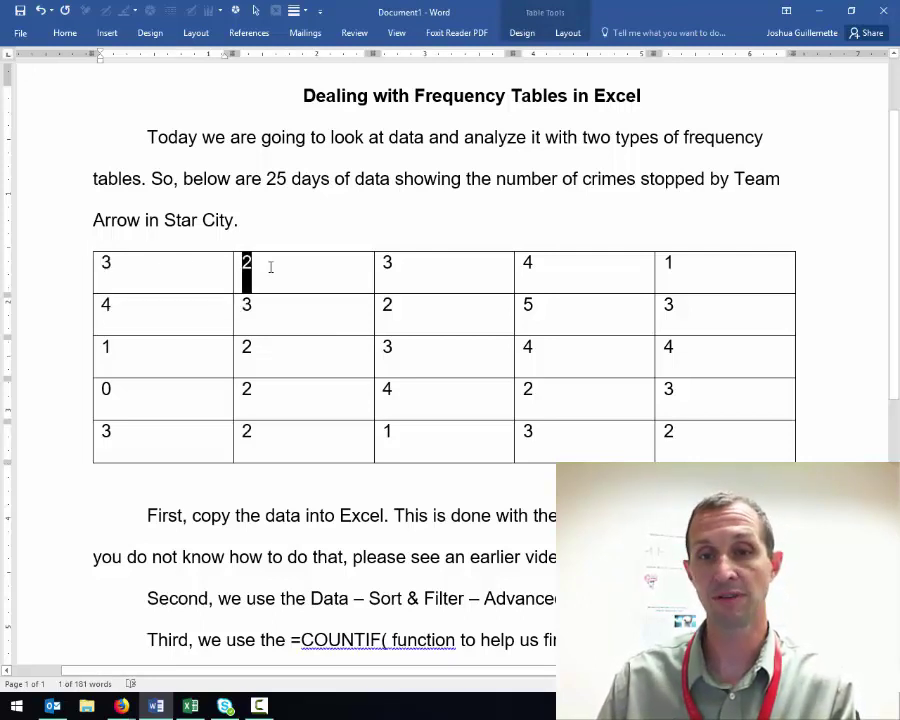
left_click(186, 272)
double_click(669, 431)
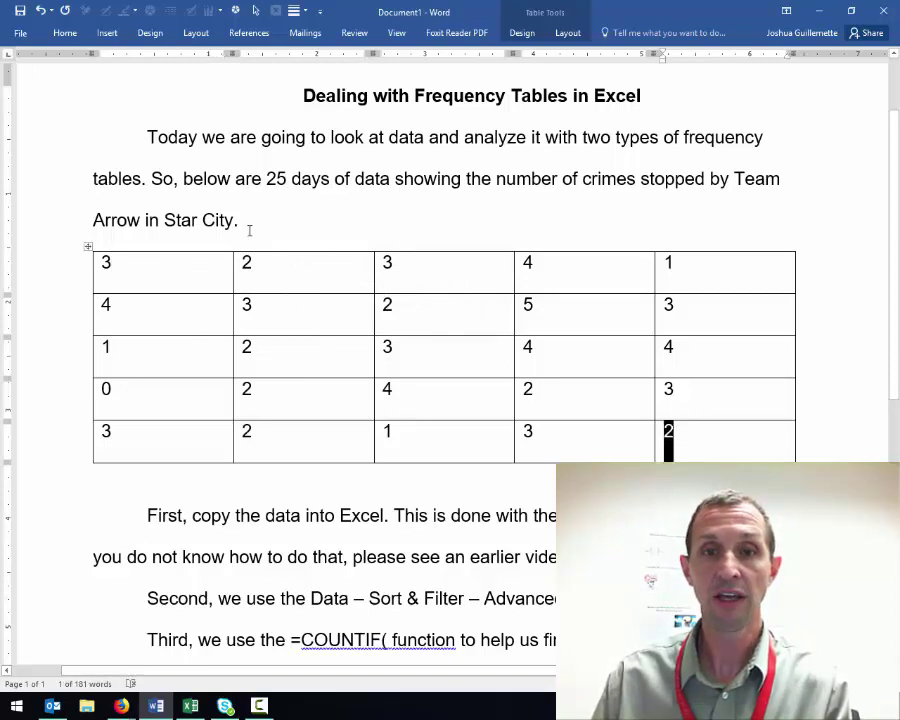
left_click(244, 222)
Step: Highlight the first step about copying the data into Excel with copy and paste
scroll(265, 297, "down", 4)
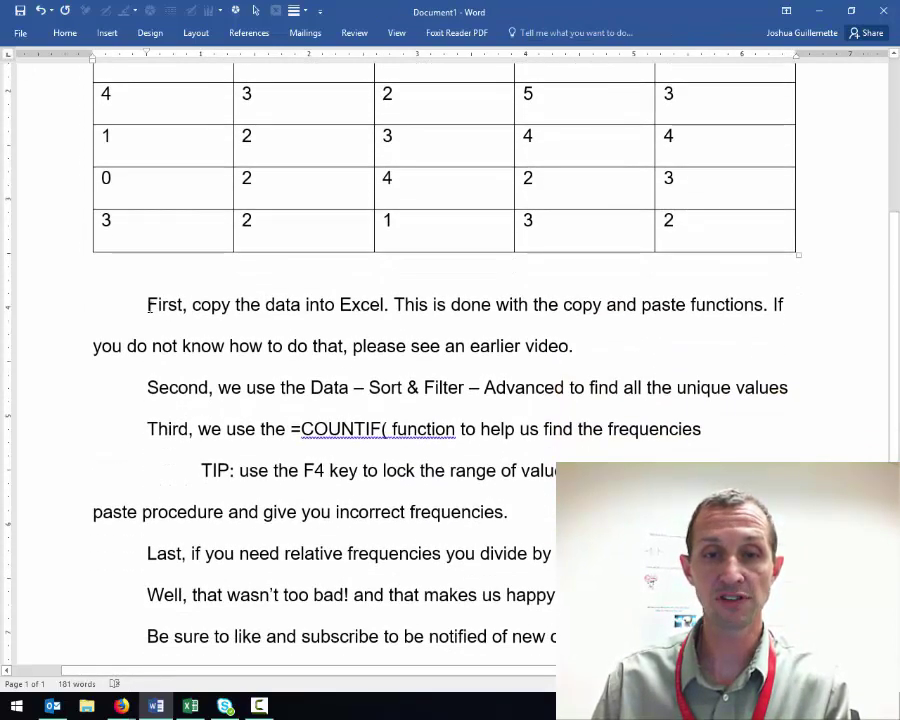
left_click_drag(160, 307, 383, 306)
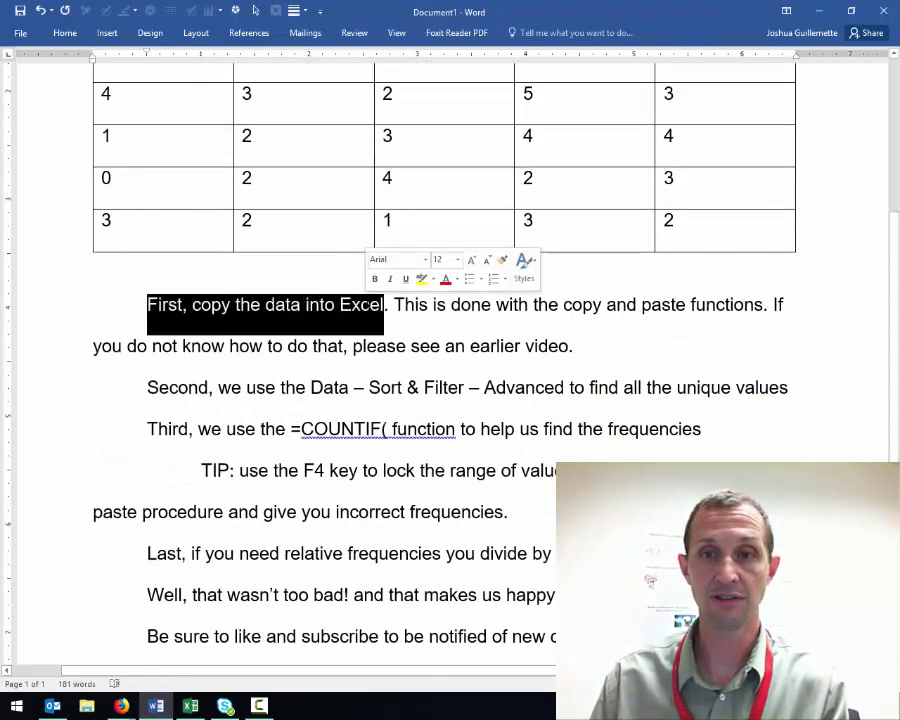
left_click(391, 304)
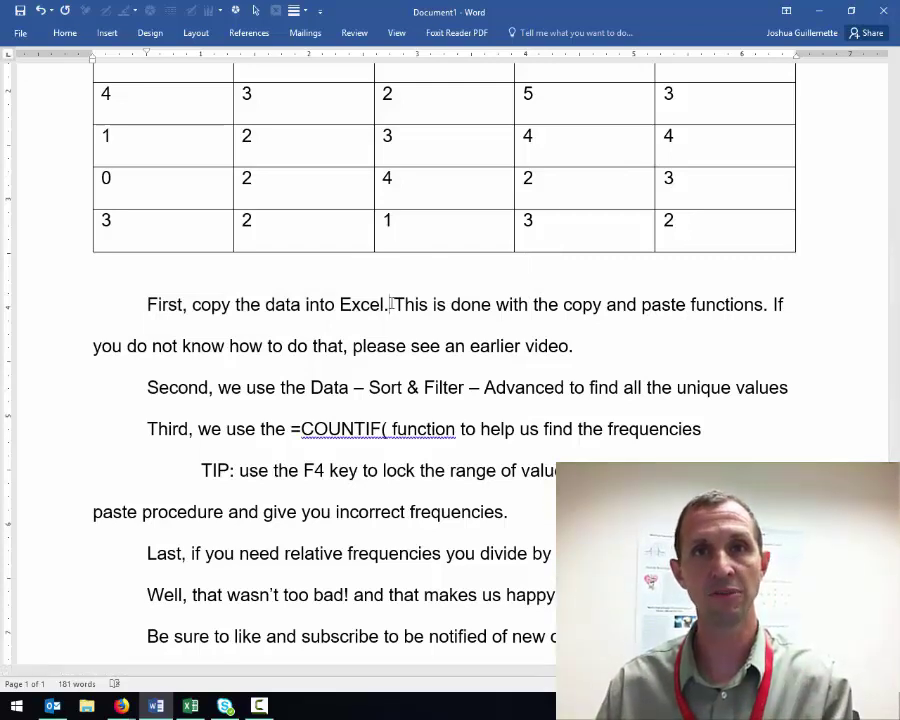
left_click_drag(394, 304, 765, 308)
left_click_drag(664, 337, 584, 350)
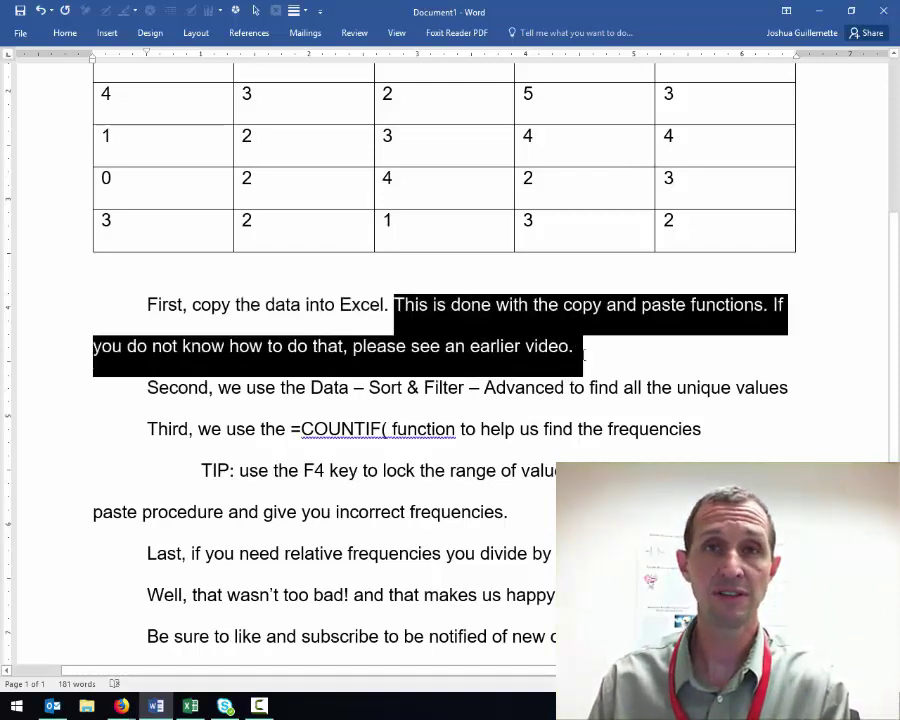
left_click(438, 346)
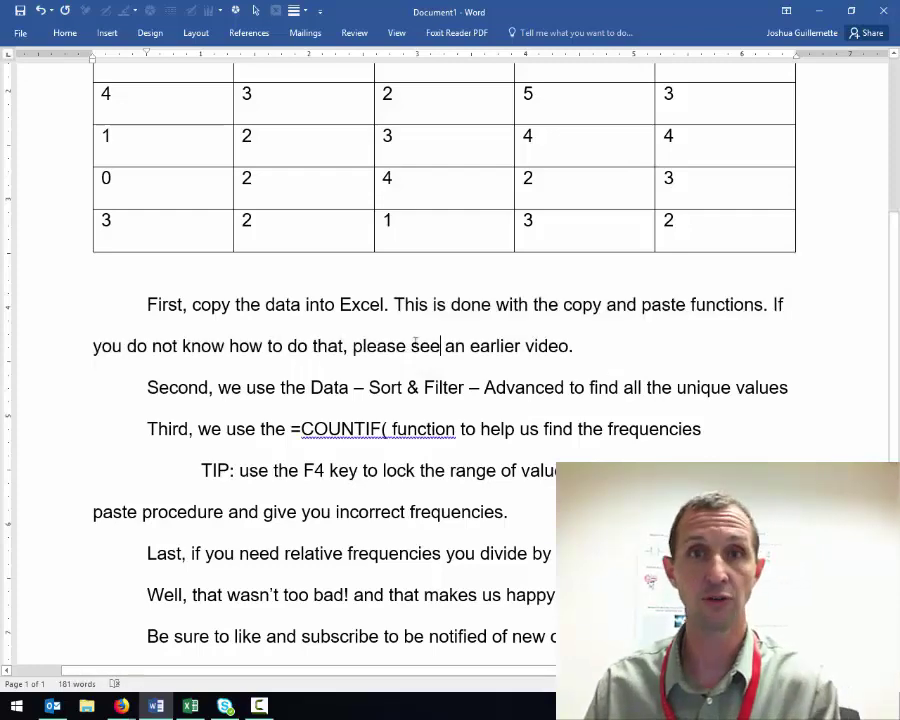
scroll(186, 400, "down", 3)
left_click(190, 706)
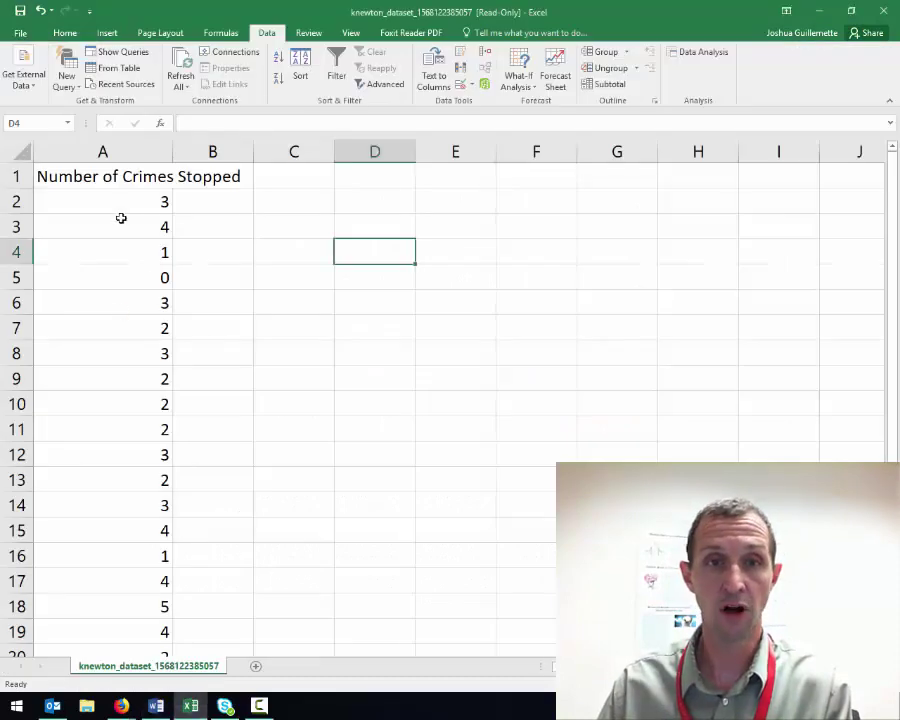
left_click(111, 178)
left_click(115, 210)
left_click_drag(115, 212, 115, 642)
scroll(152, 437, "up", 3)
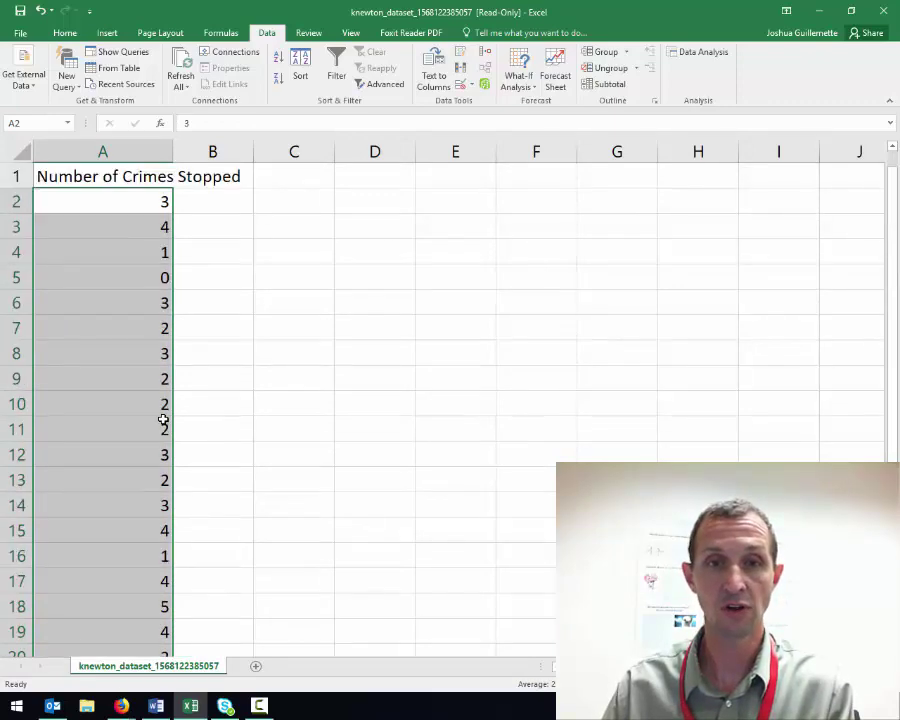
left_click(166, 706)
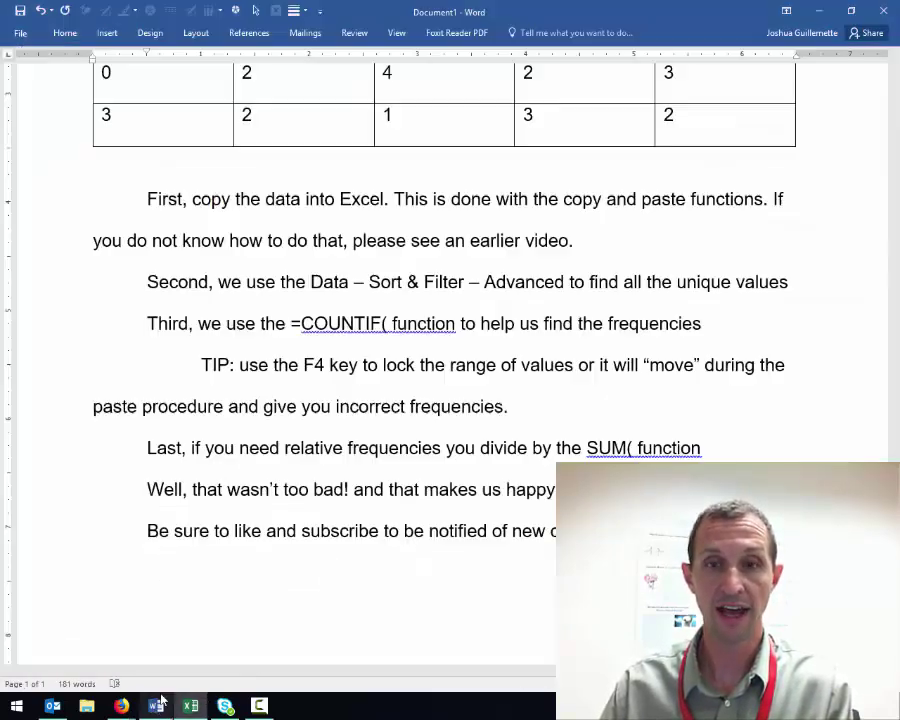
left_click_drag(150, 282, 803, 294)
left_click(190, 706)
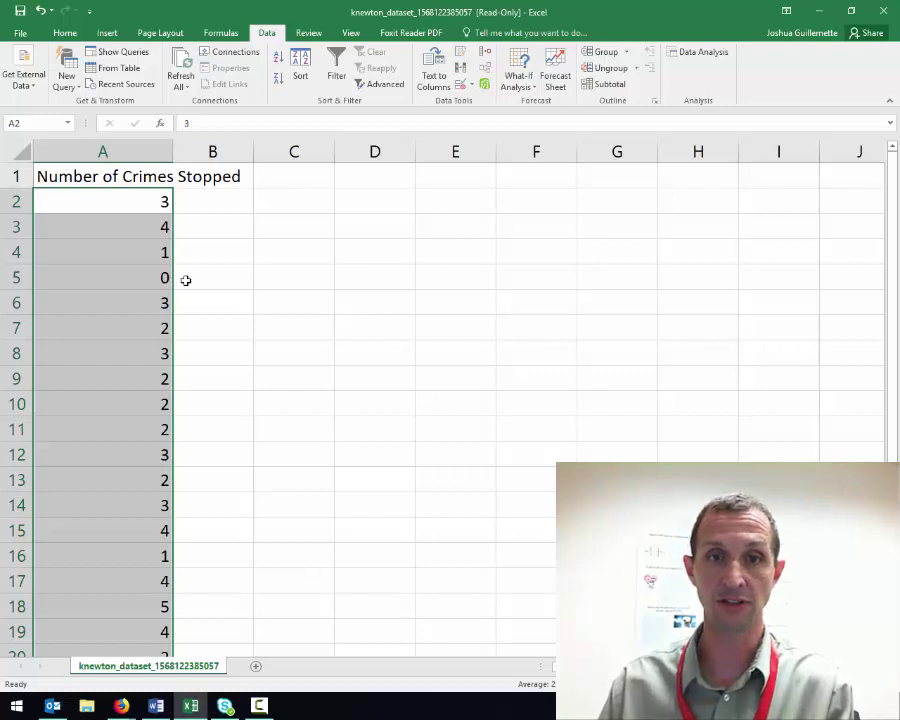
left_click(195, 251)
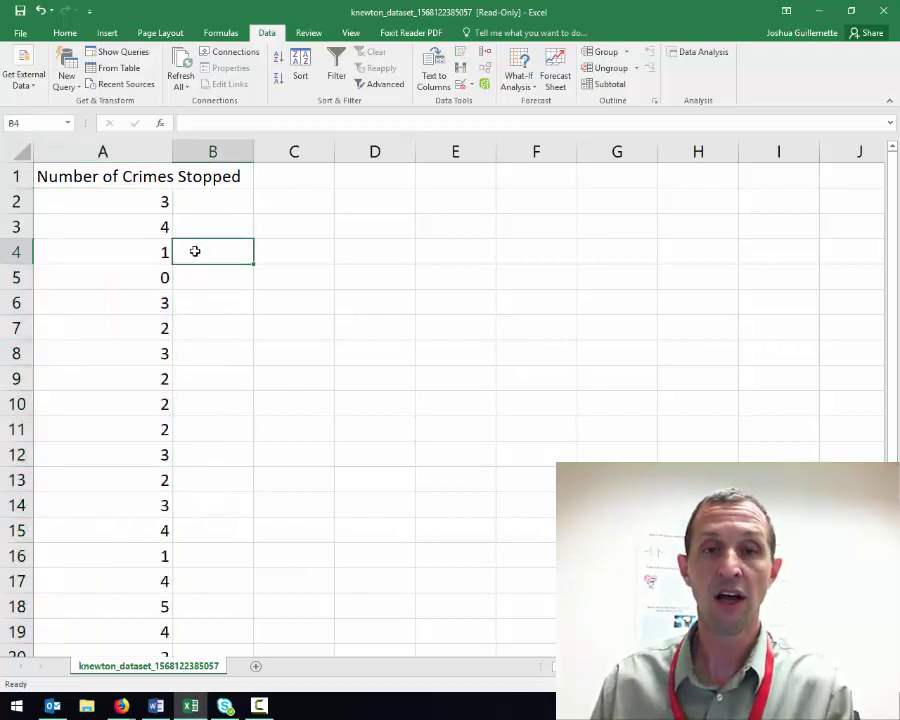
Step: Run an Advanced Filter on $A$1:$A$26, copying unique records only to D1
left_click(380, 86)
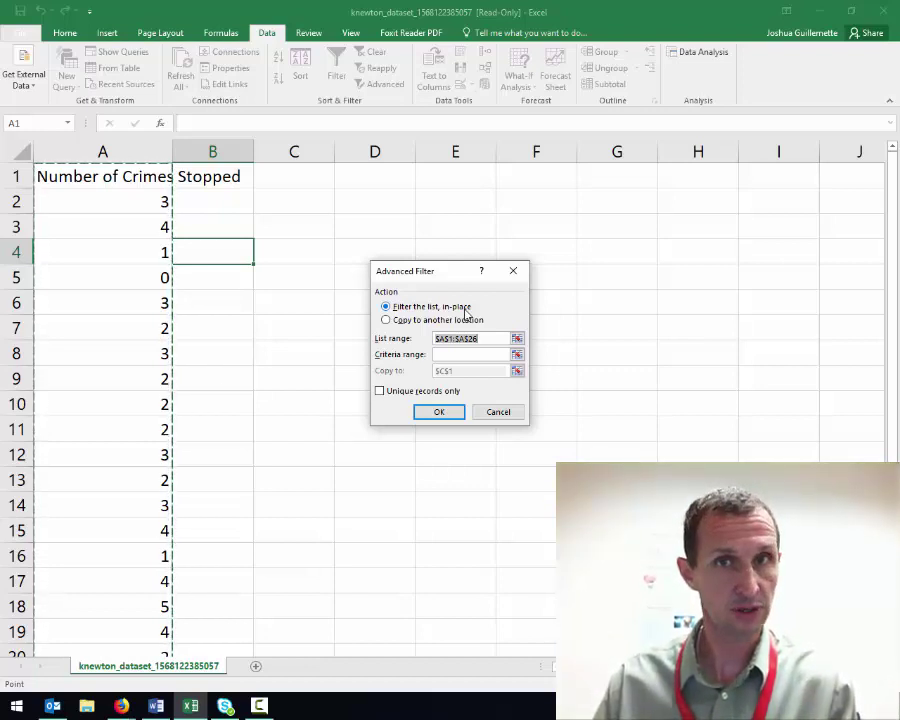
left_click(387, 320)
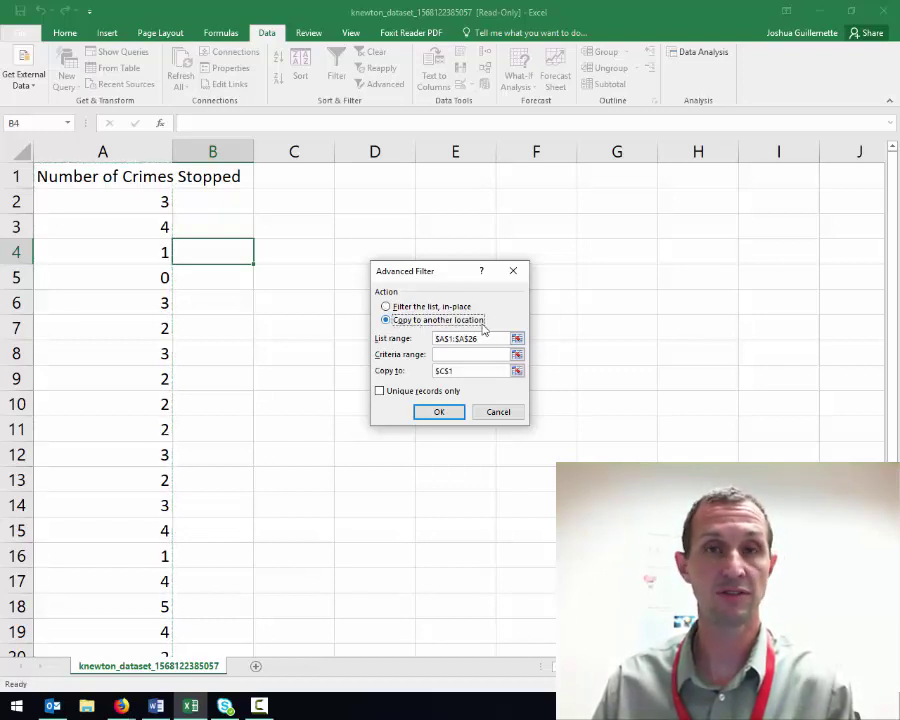
left_click(441, 338)
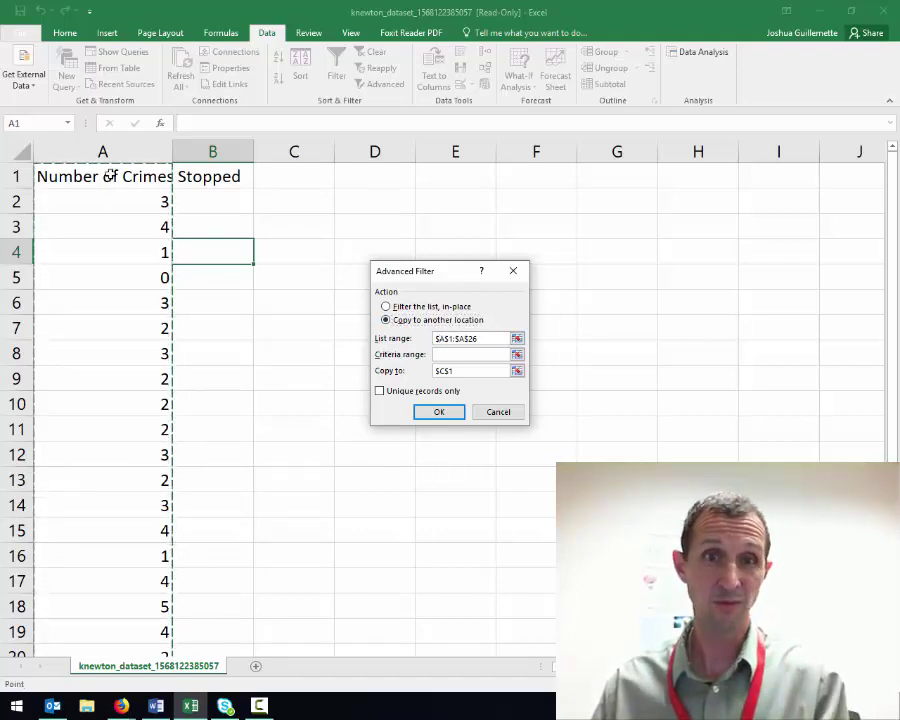
scroll(125, 349, "down", 6)
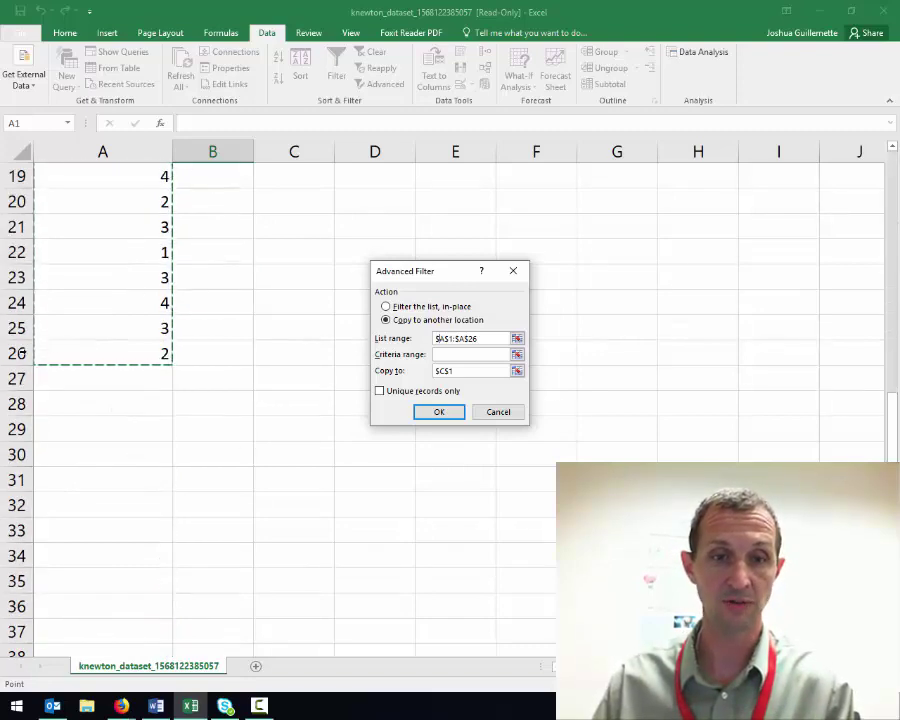
scroll(138, 355, "up", 6)
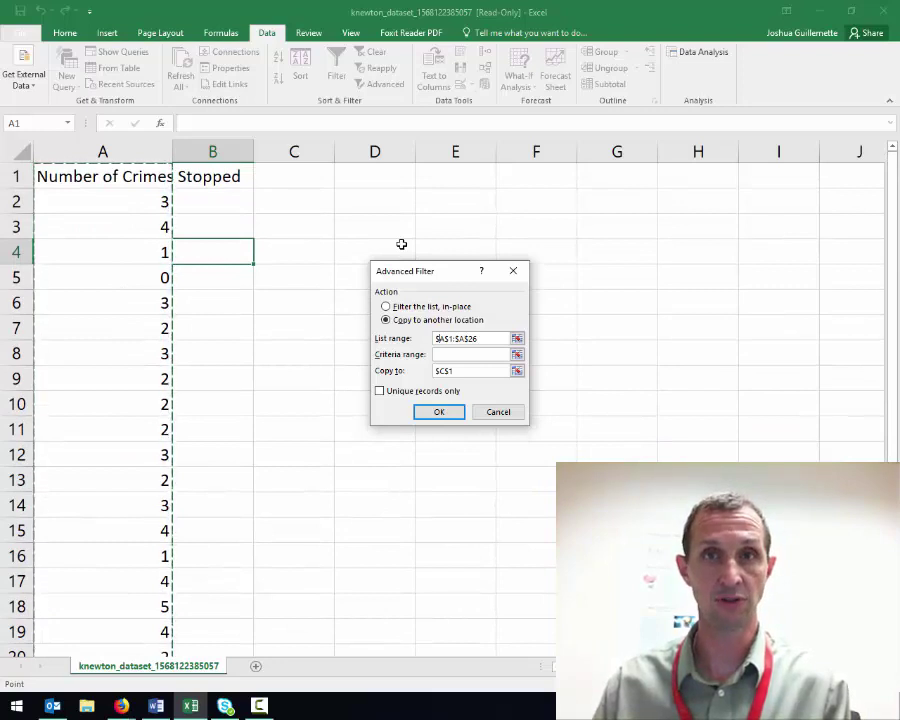
left_click(466, 374)
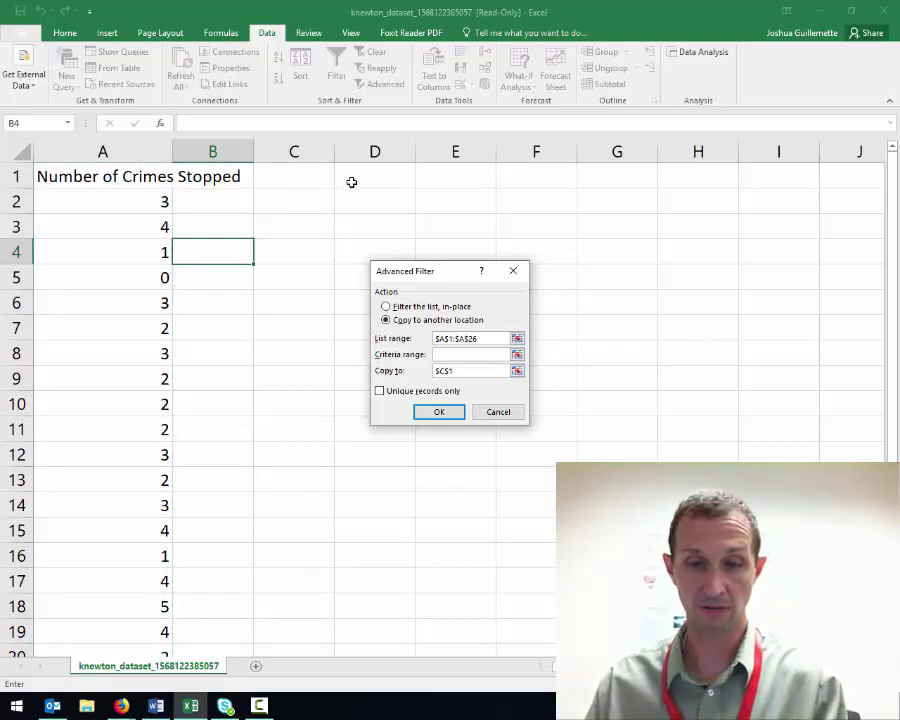
left_click(351, 181)
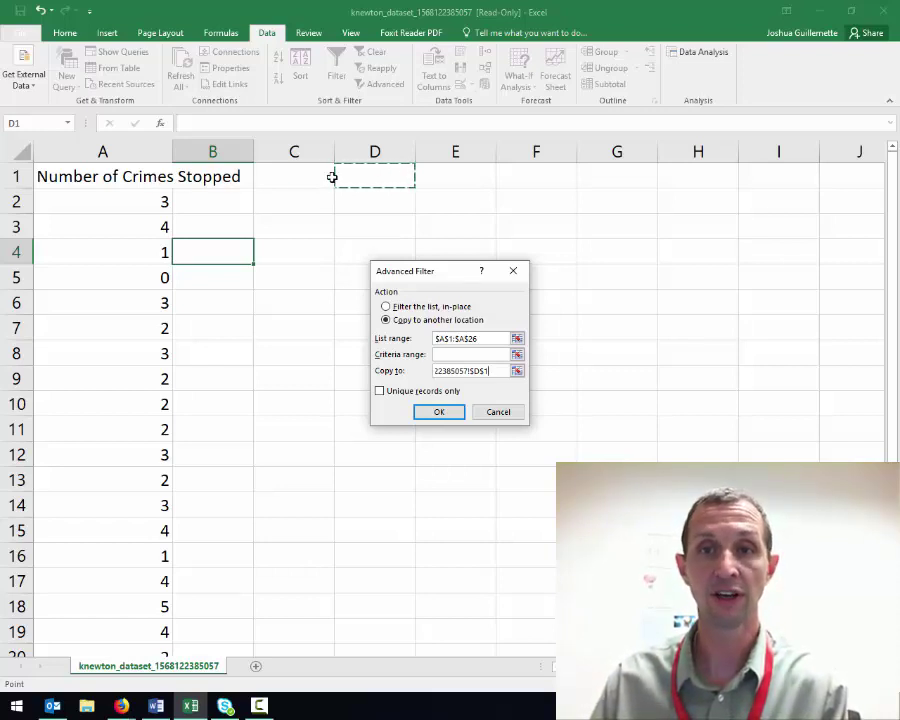
left_click(380, 391)
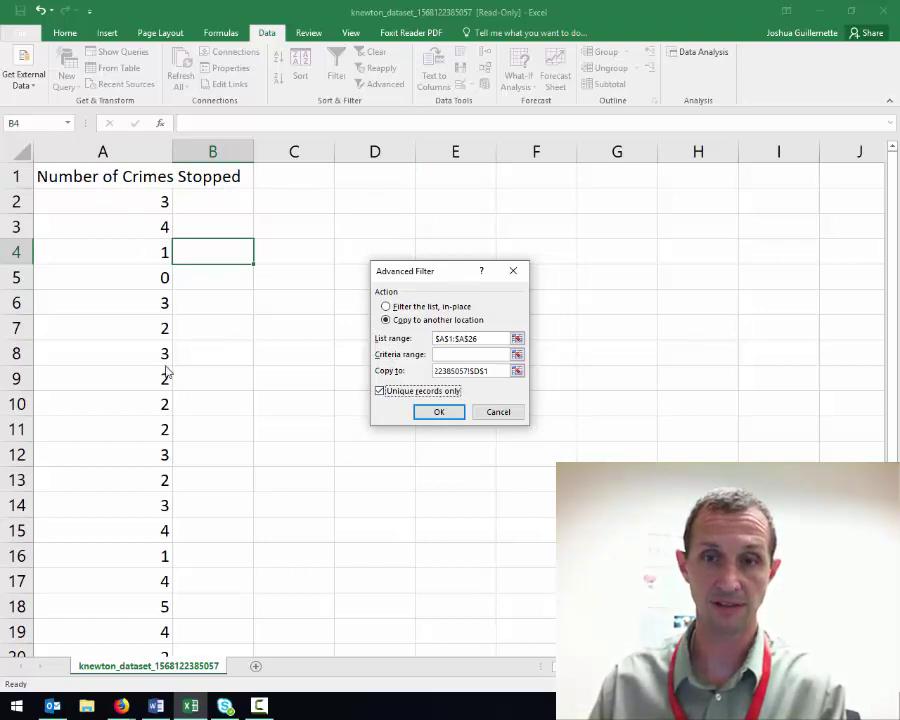
left_click(440, 414)
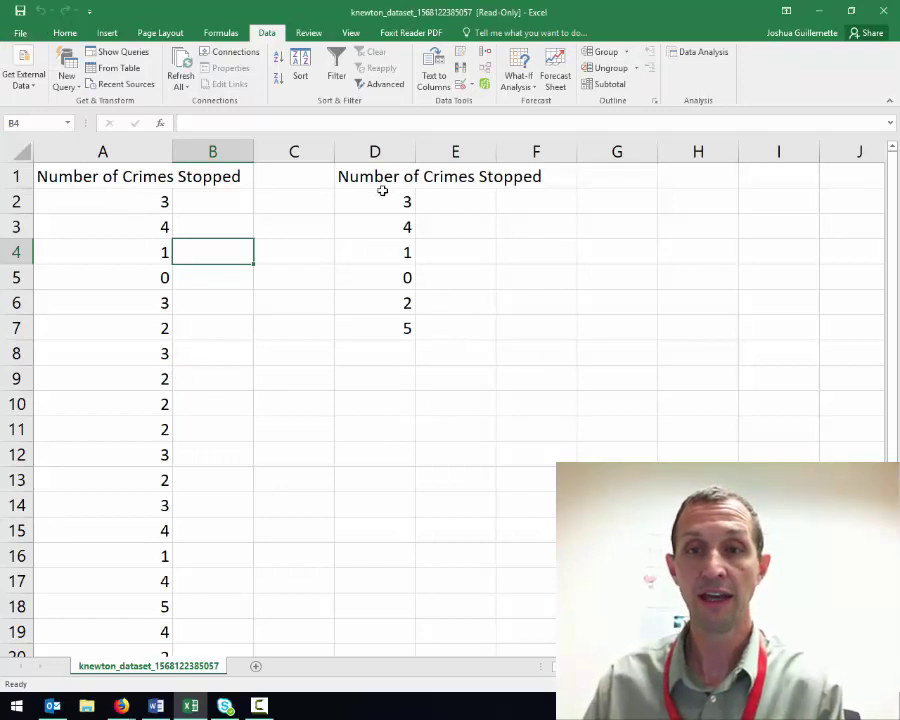
Step: Check the column A crime counts from A2 to A16 against the unique list
left_click(140, 201)
left_click(141, 229)
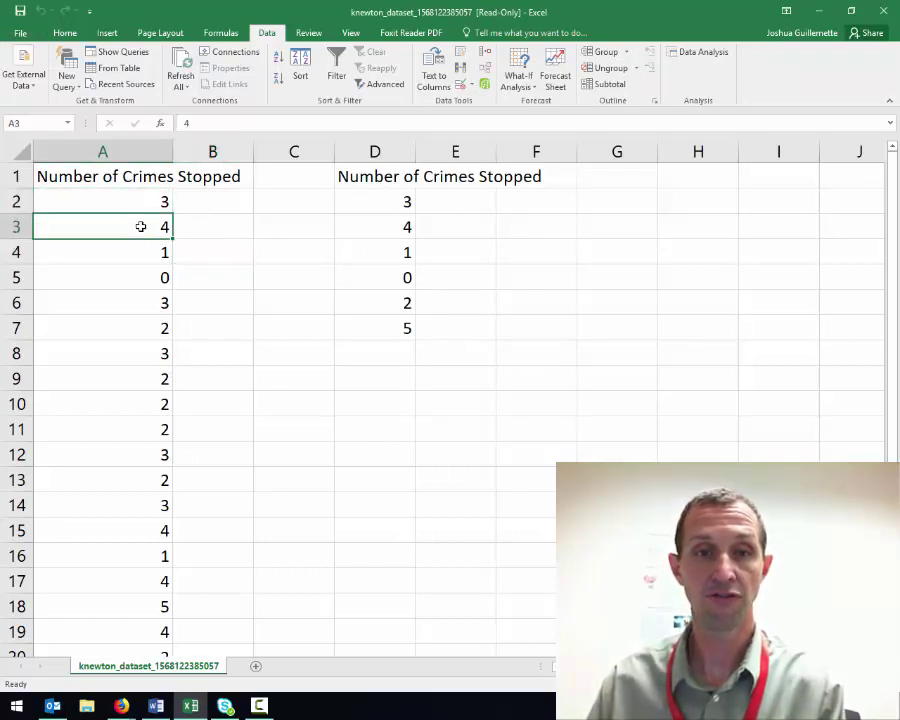
left_click(142, 255)
left_click(139, 277)
left_click(137, 299)
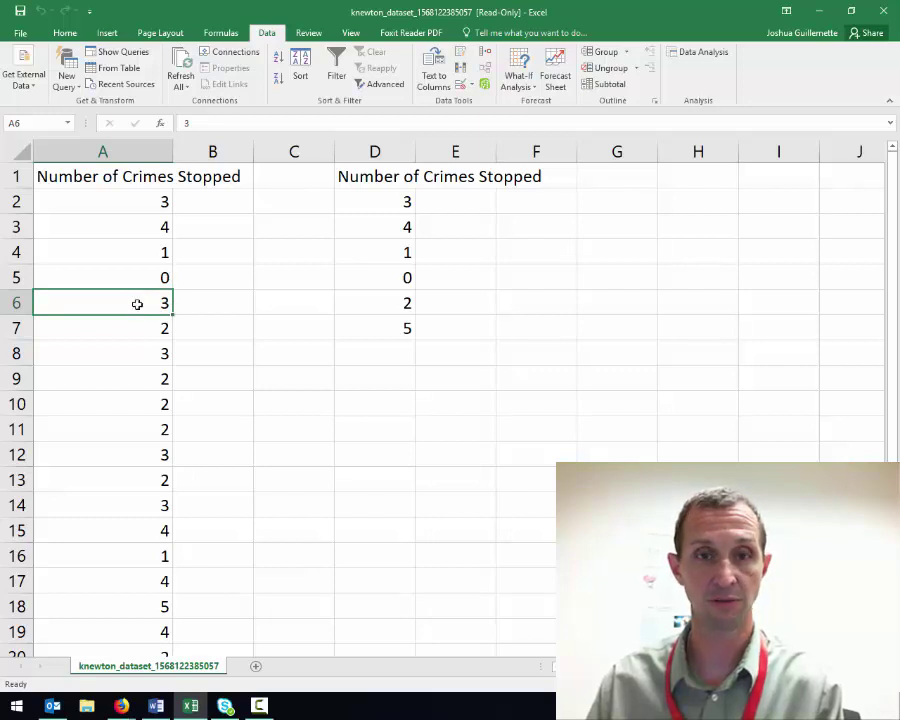
left_click(139, 324)
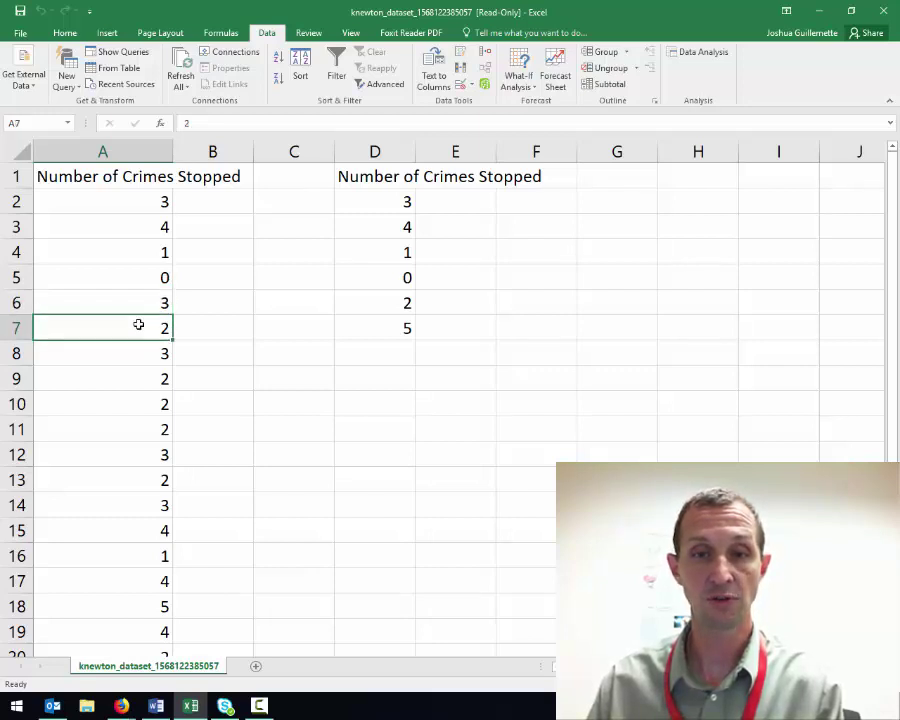
left_click(139, 356)
left_click(138, 376)
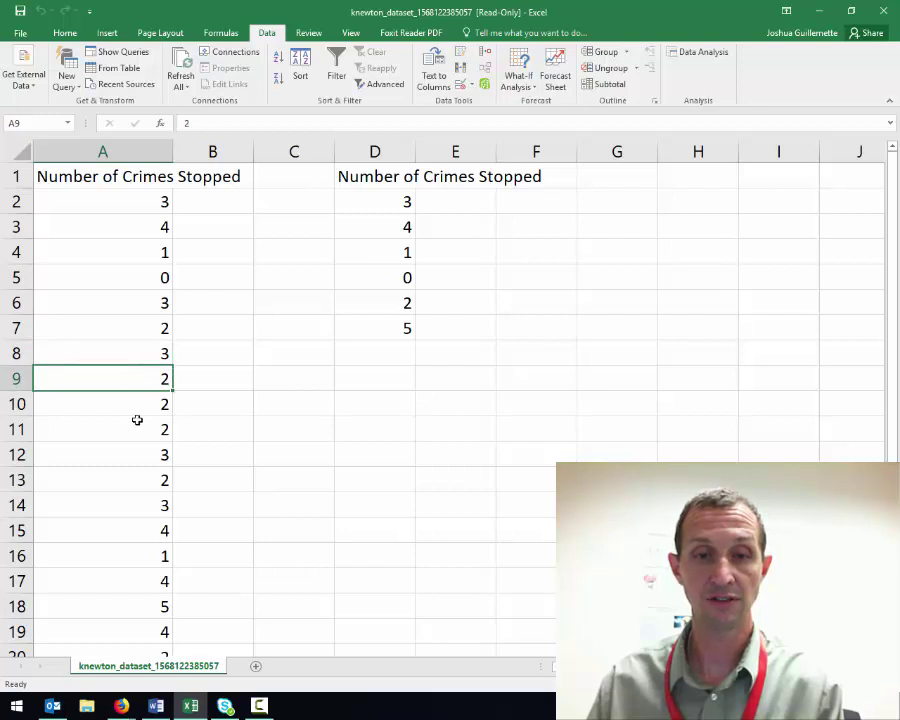
left_click(137, 404)
left_click(138, 454)
left_click(139, 530)
left_click(145, 556)
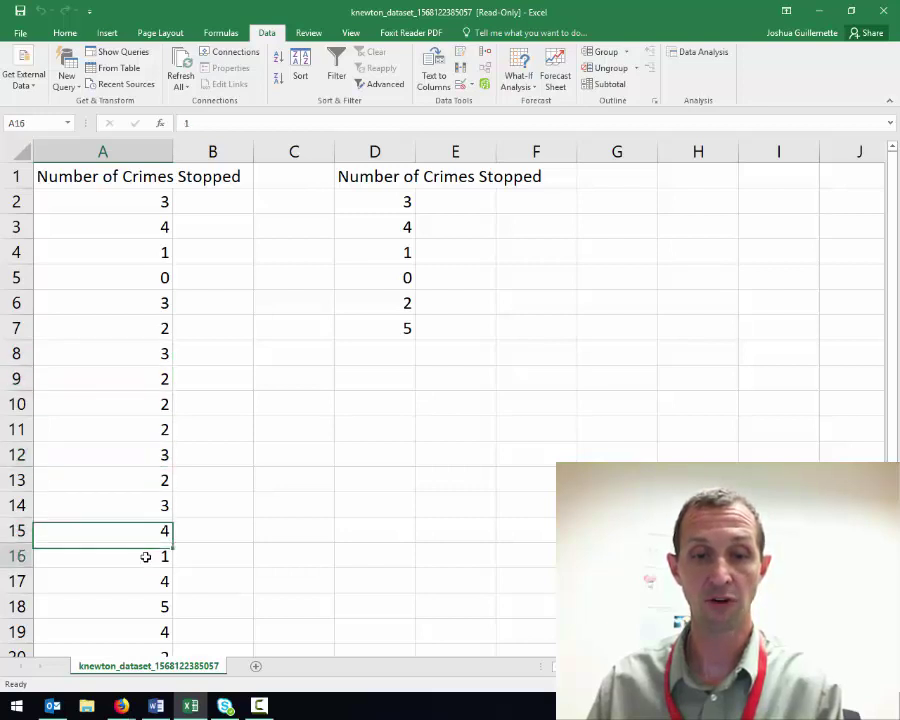
Step: Confirm the 5 in A18, dismiss the AutoRecover warning, and select D2:D7
left_click(138, 606)
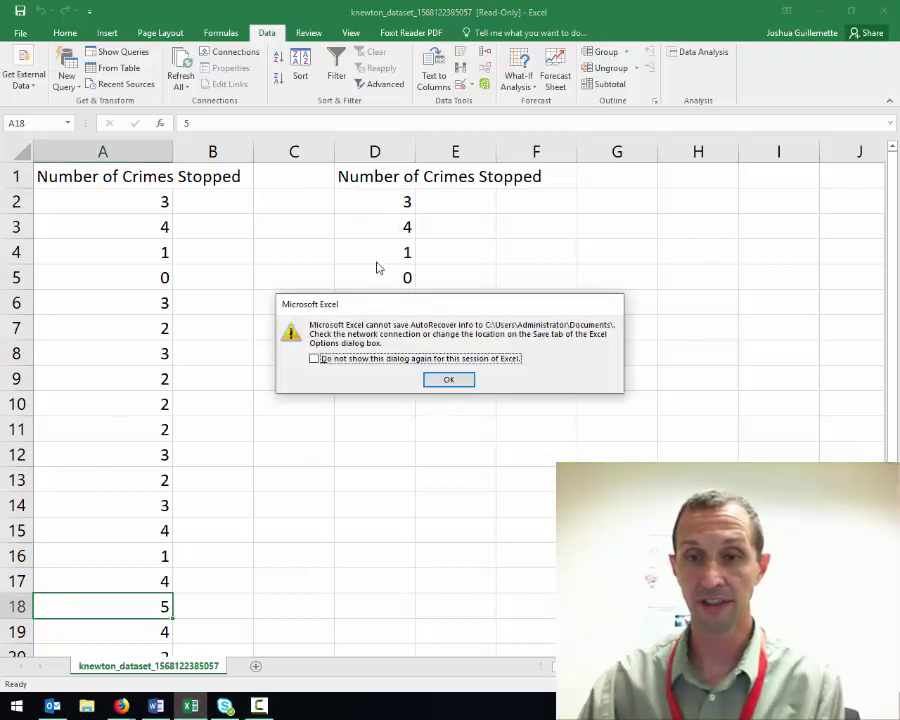
left_click(458, 379)
left_click_drag(382, 194, 381, 321)
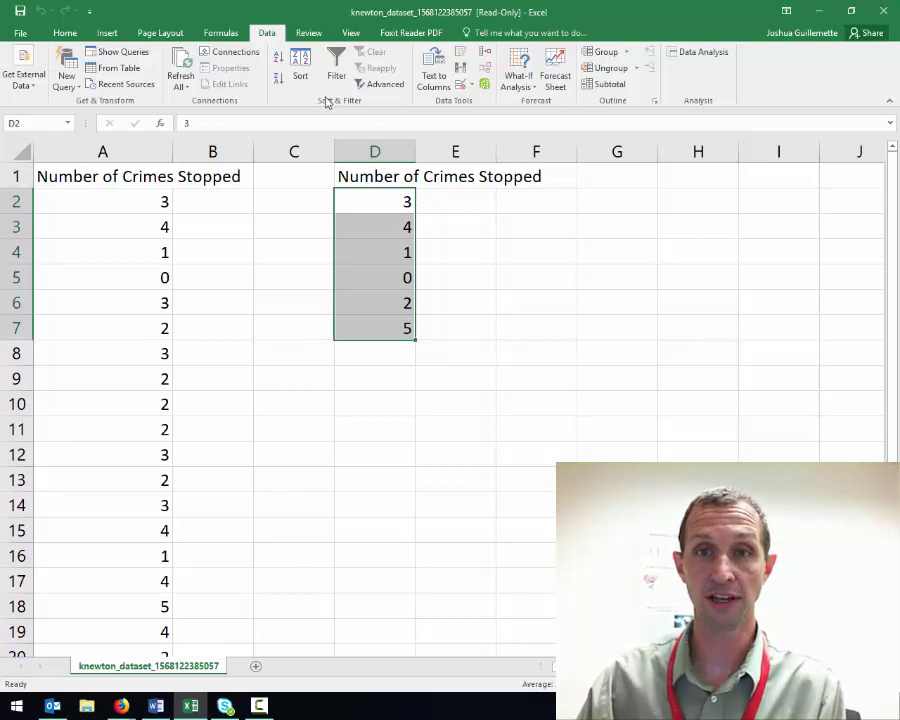
Step: Sort D2:D7 smallest to largest and highlight the COUNTIF step in the Word notes
left_click(278, 62)
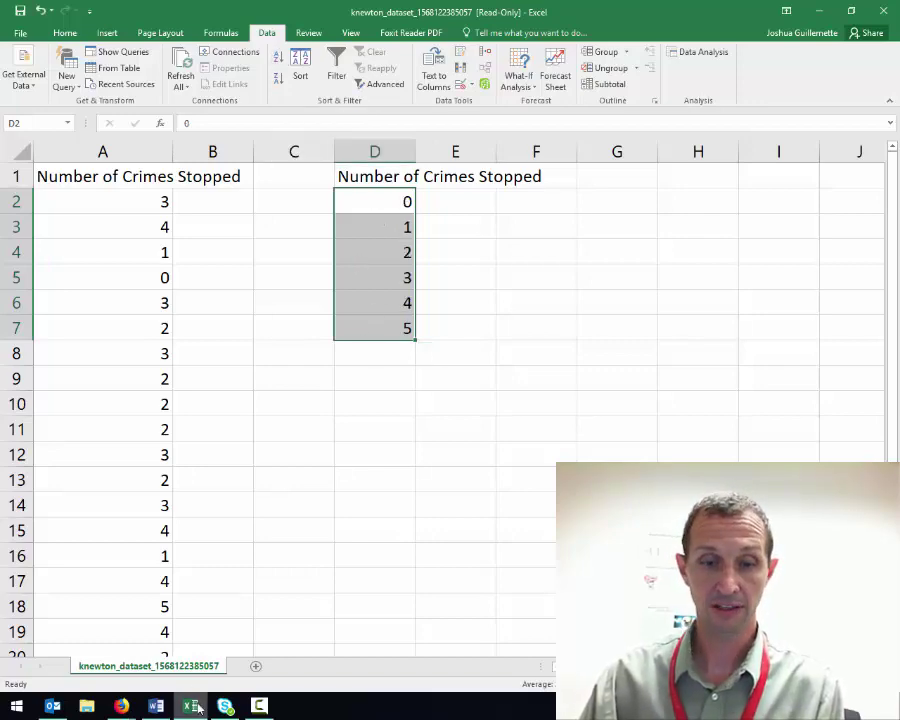
key("alt+Tab")
left_click(250, 286)
left_click_drag(169, 322, 706, 323)
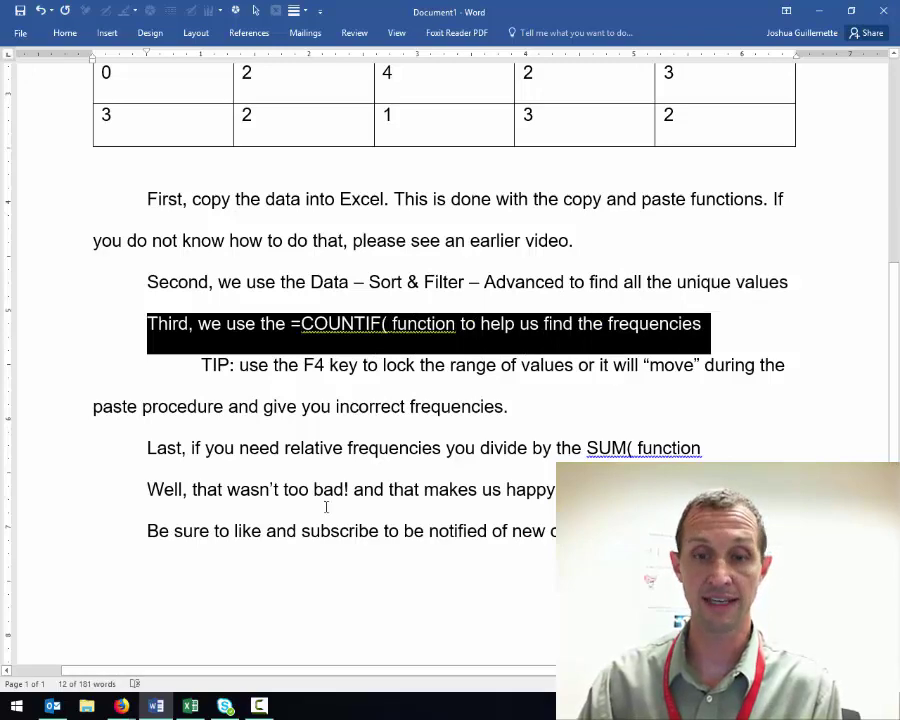
Step: Autofit column D so the Number of Crimes Stopped heading fits
left_click(192, 705)
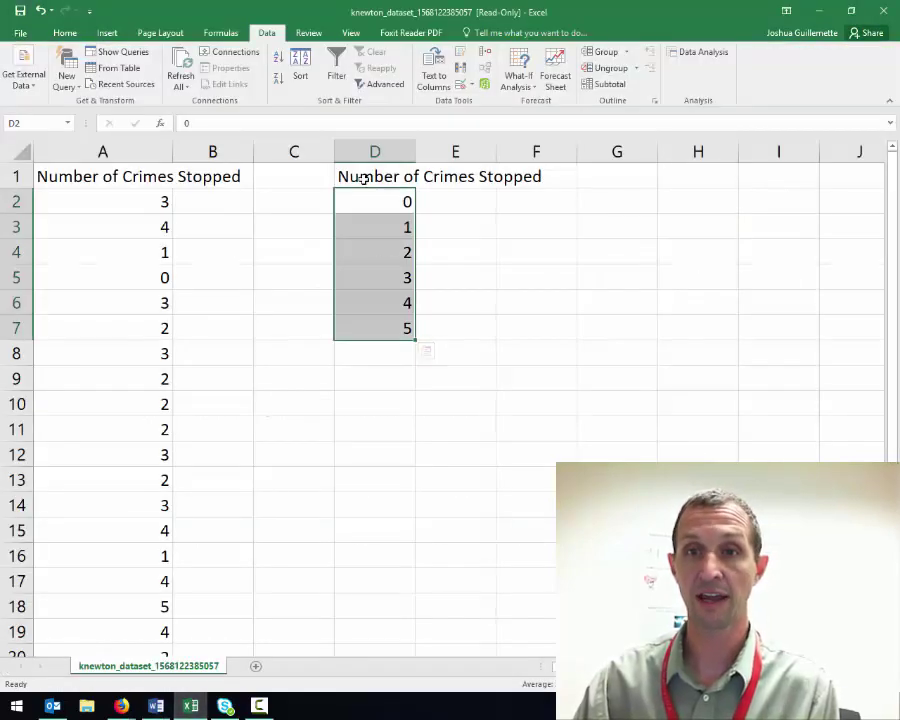
double_click(415, 152)
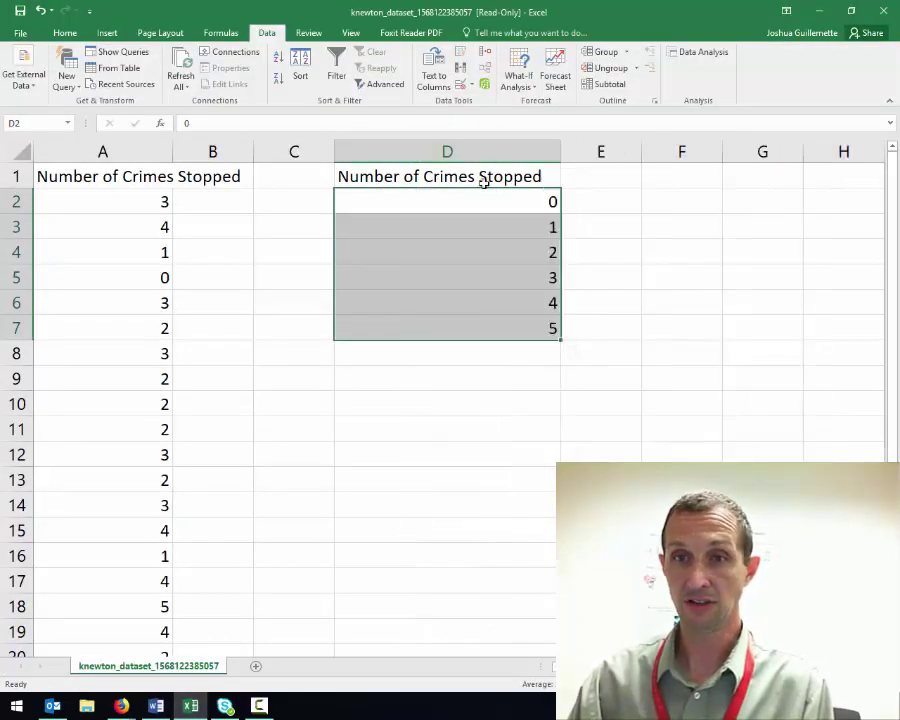
scroll(464, 188, "right", 2)
Step: Enter the heading 'frequencies' in cell E1
left_click(464, 181)
type("fre")
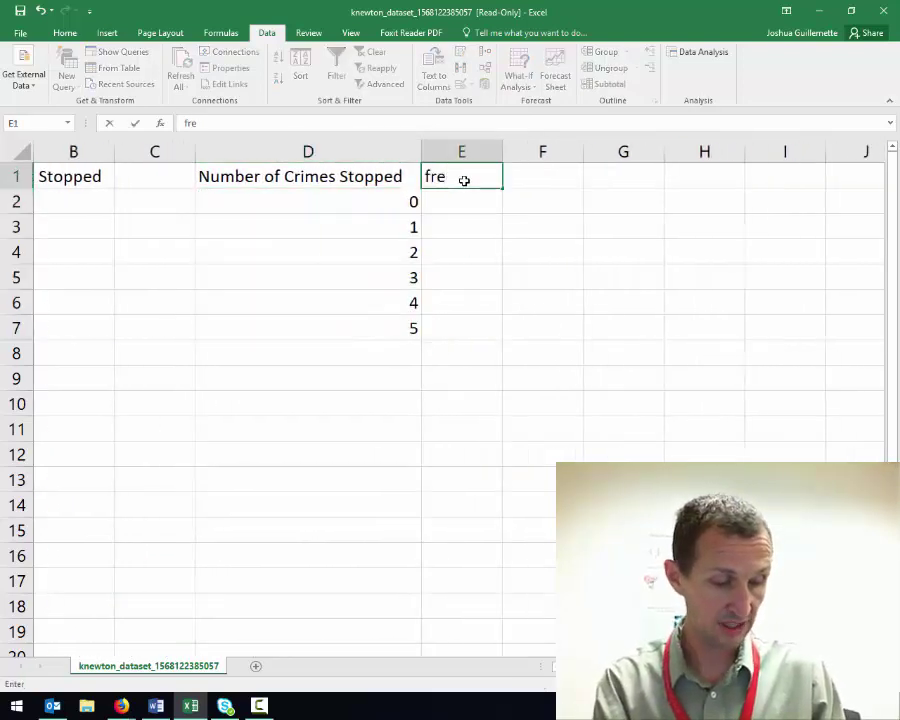
type("quen")
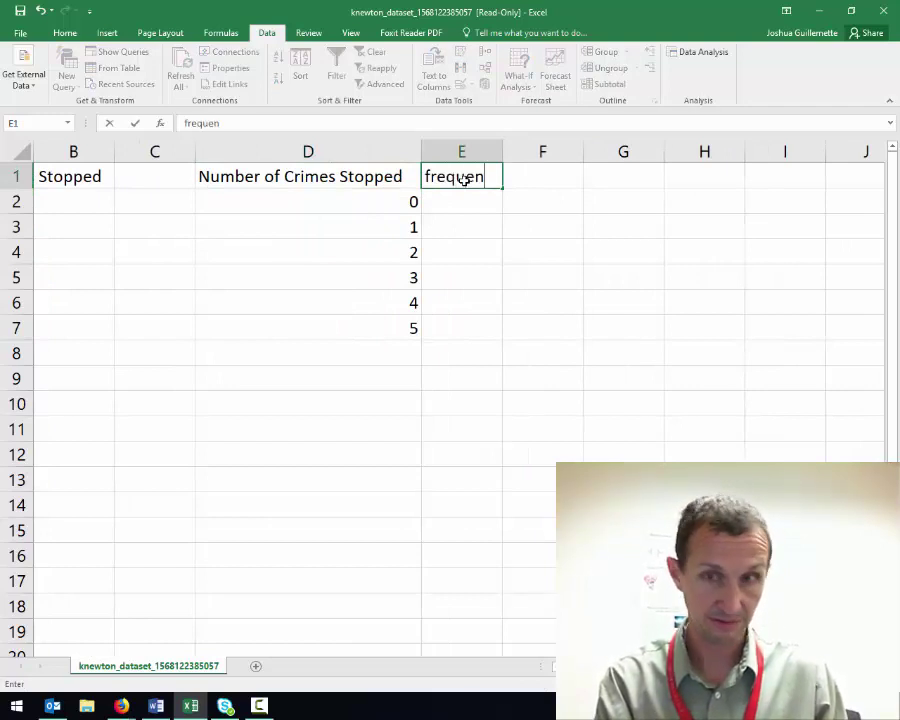
type("cies")
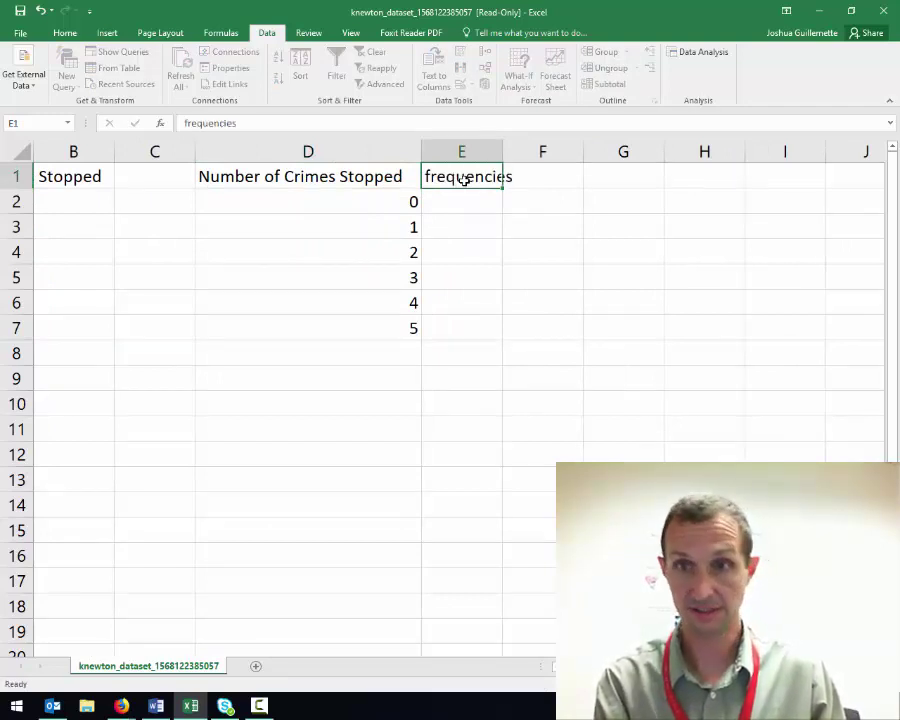
key("Return")
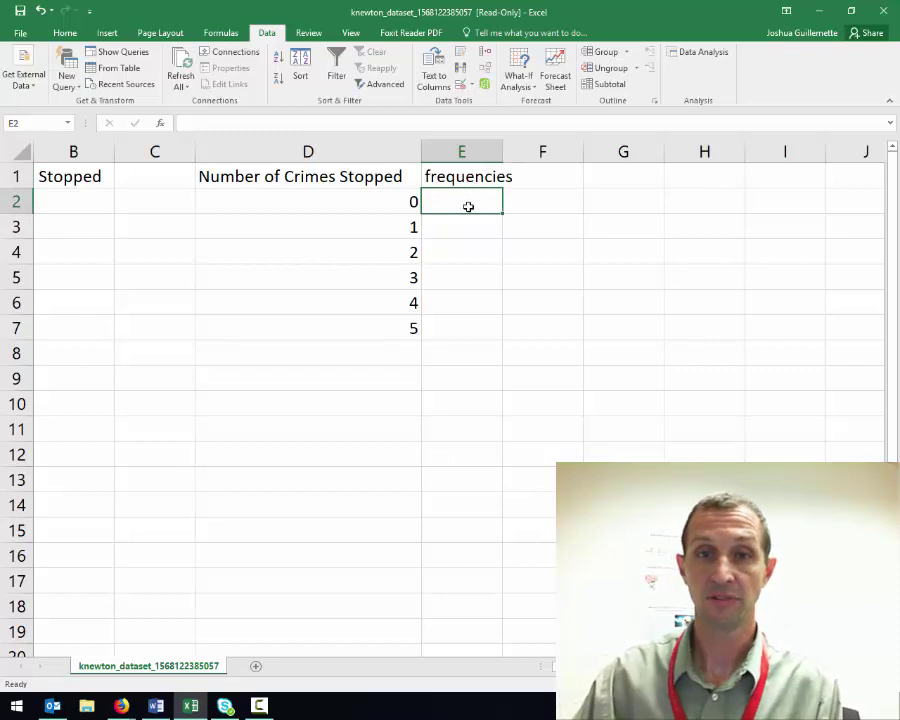
Step: Start =COUNTIF( in E2 and select A2:A26 as its range
type("=")
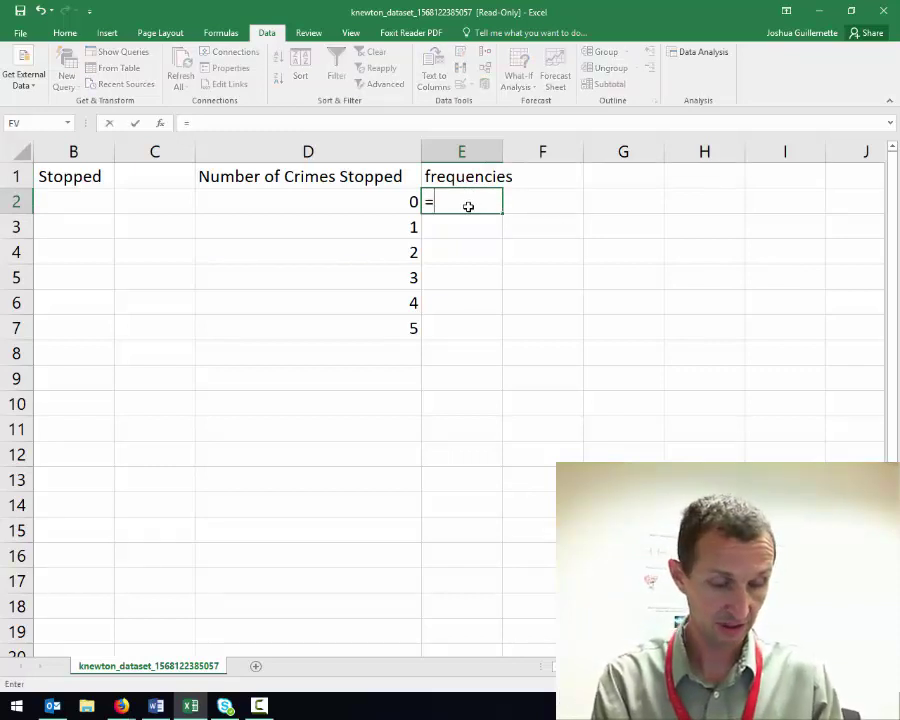
type("countif")
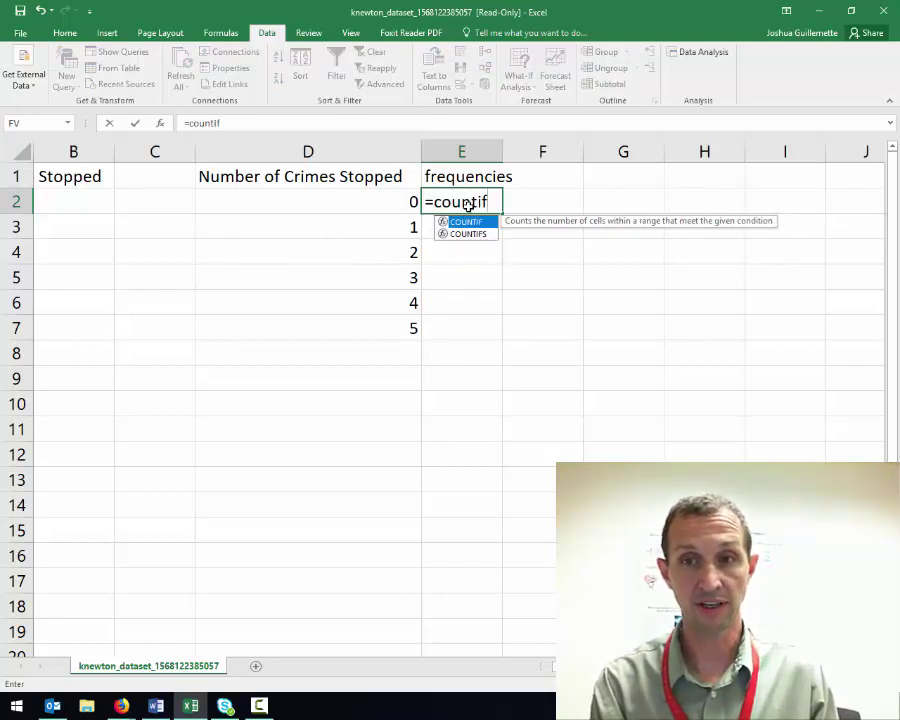
key("Tab")
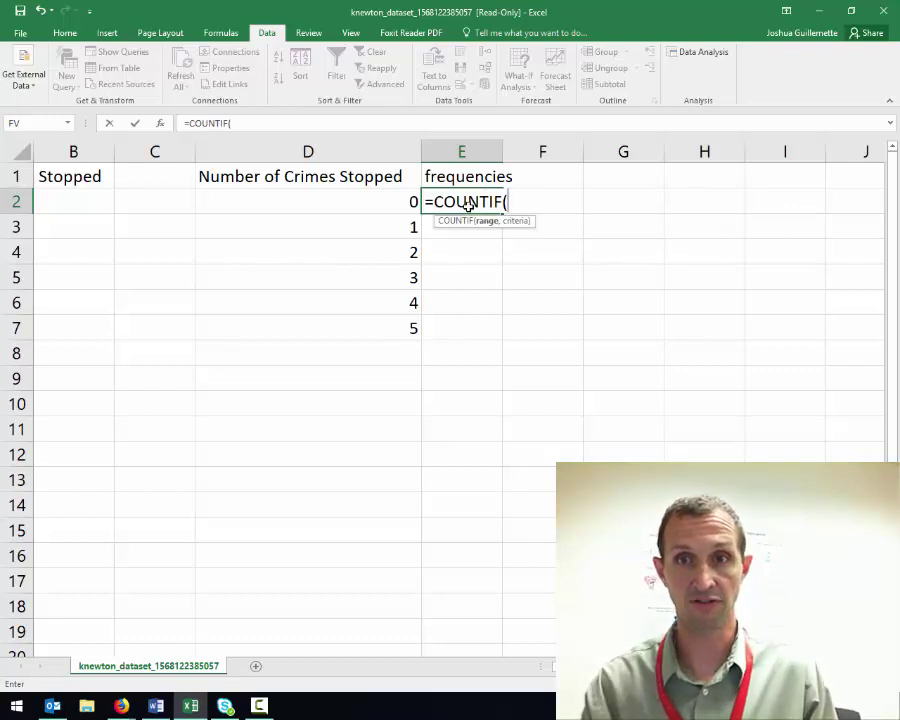
key("BackSpace")
key("BackSpace")
key("BackSpace")
key("BackSpace")
key("BackSpace")
key("BackSpace")
key("BackSpace")
key("BackSpace")
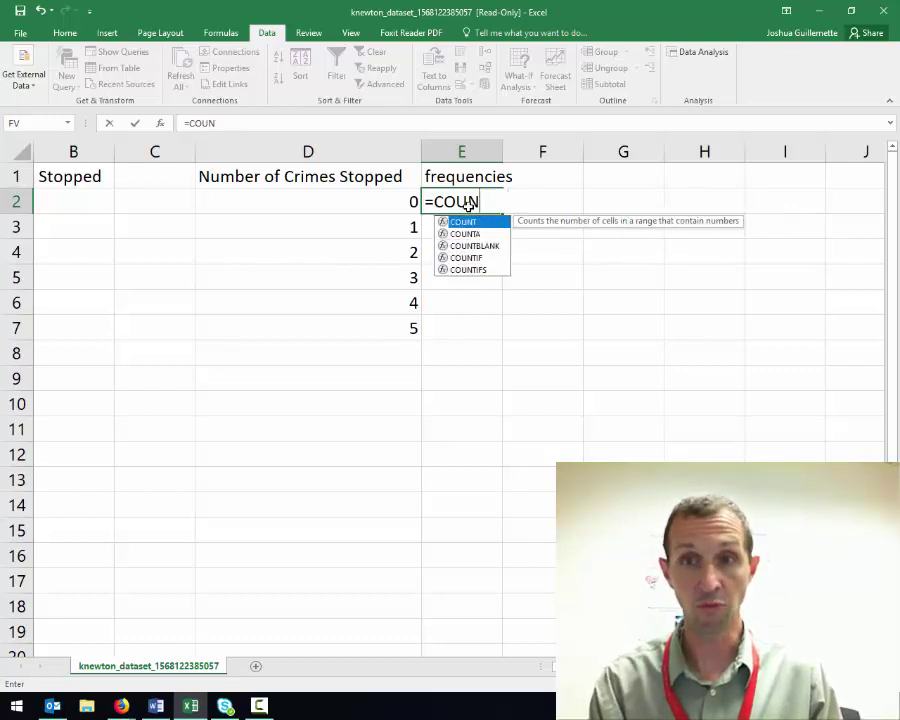
type("coun")
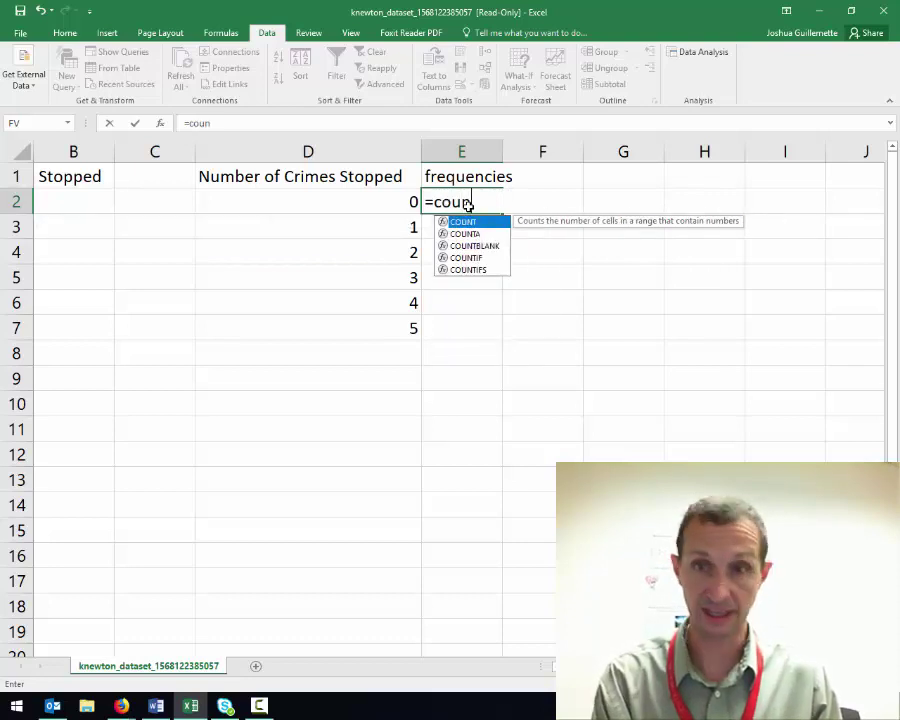
key("Down")
key("Down")
key("Down")
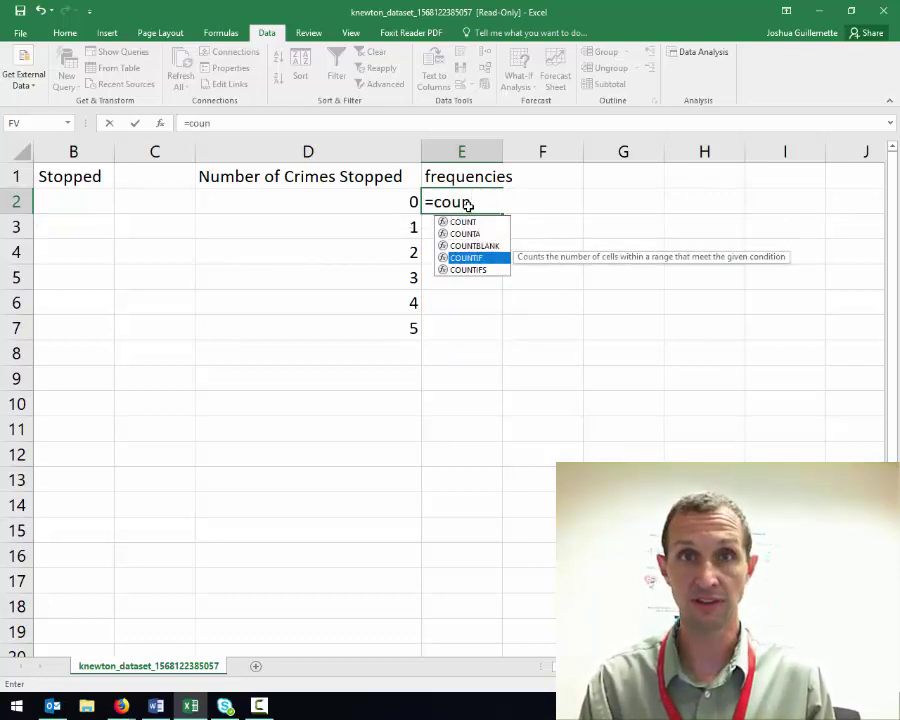
key("Tab")
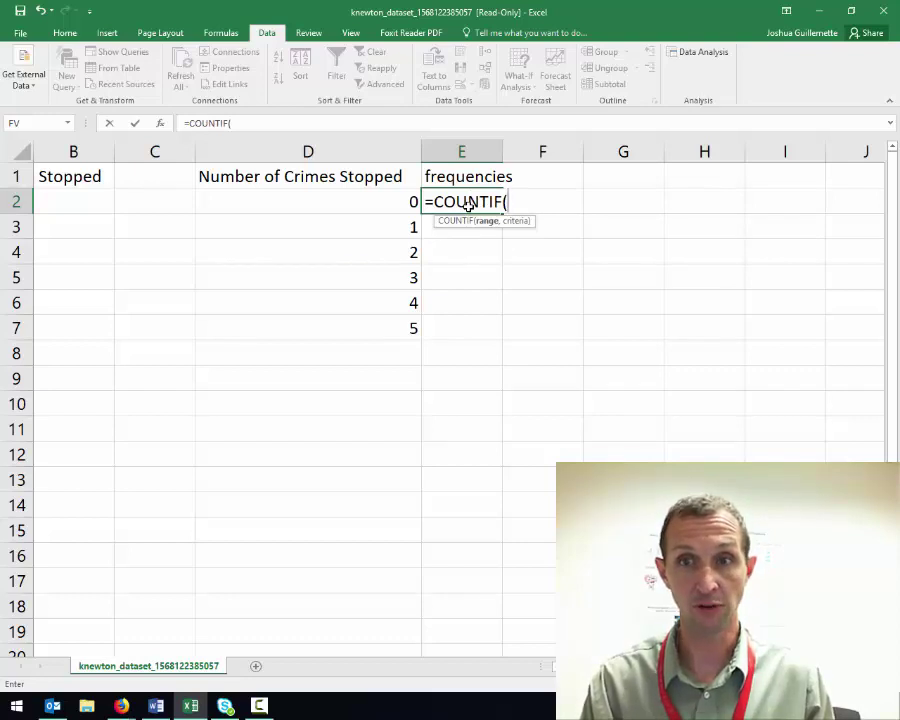
key("BackSpace")
key("BackSpace")
key("BackSpace")
key("BackSpace")
key("BackSpace")
key("BackSpace")
key("BackSpace")
key("BackSpace")
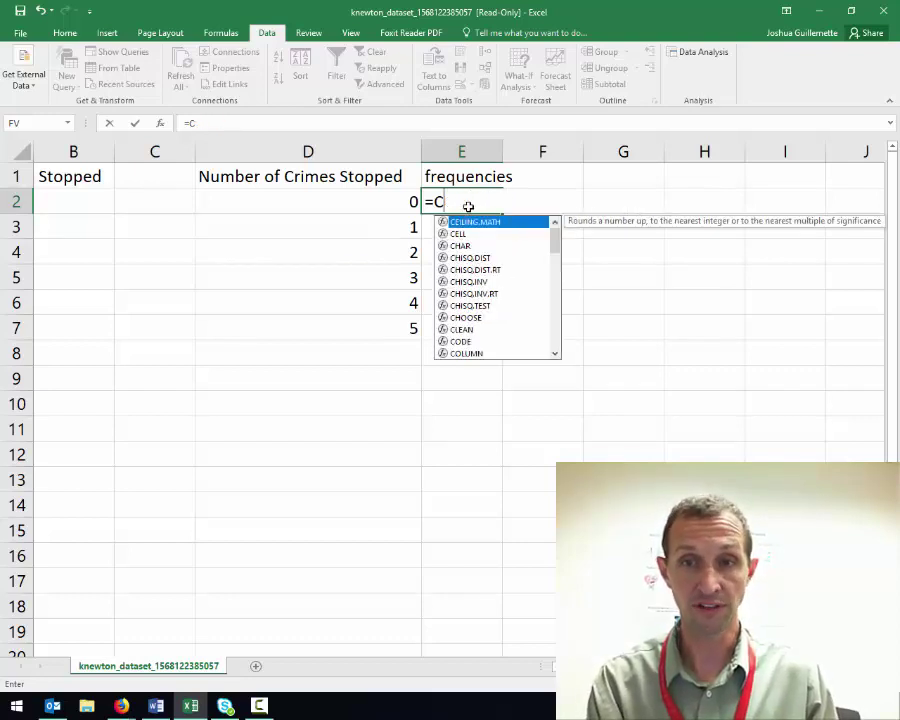
type("countif")
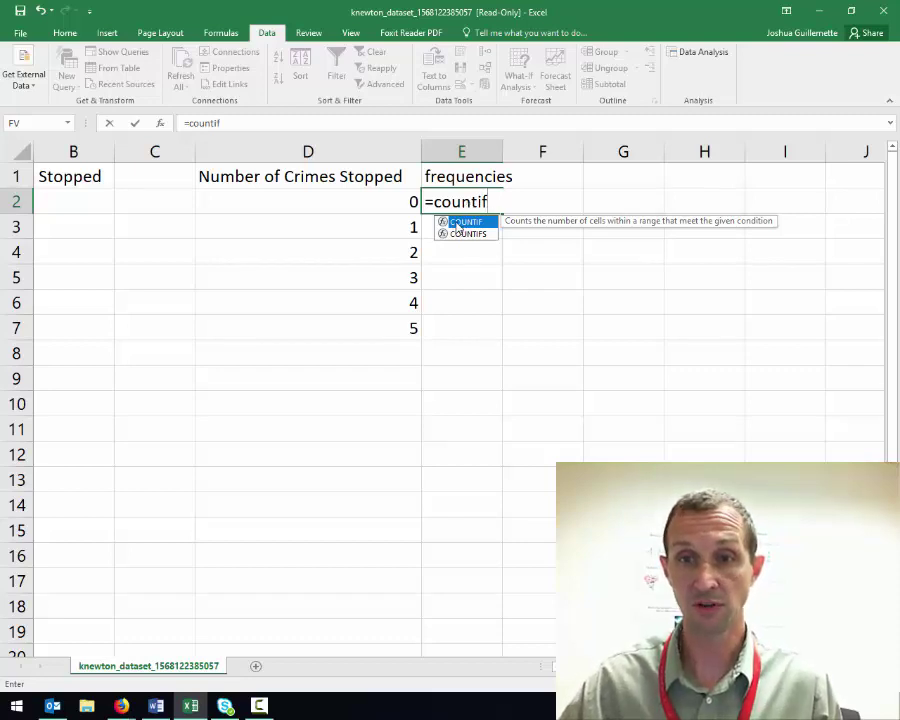
double_click(456, 224)
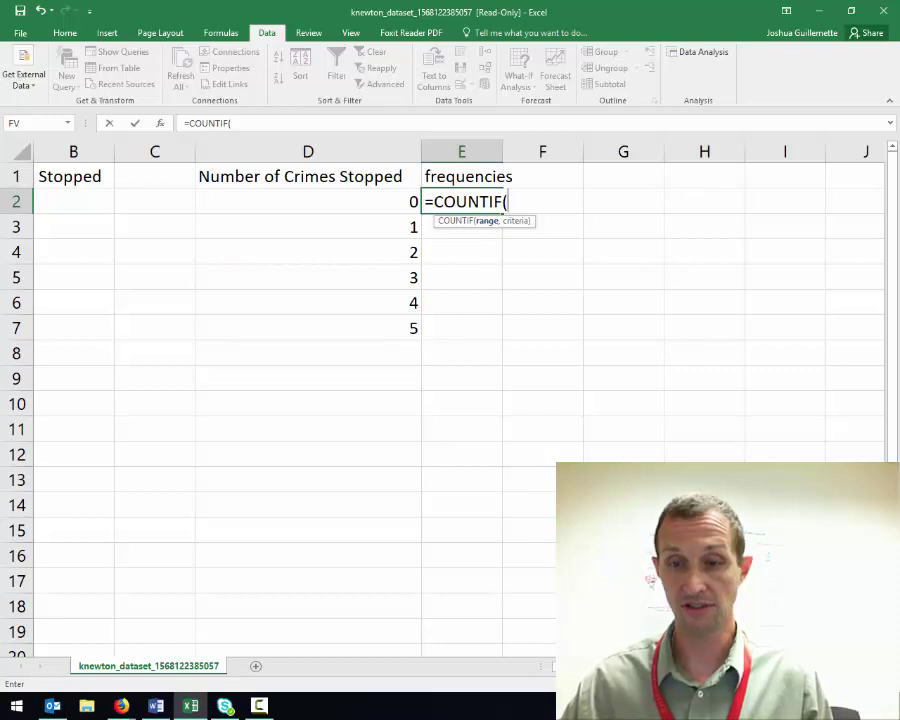
scroll(538, 672, "left", 1)
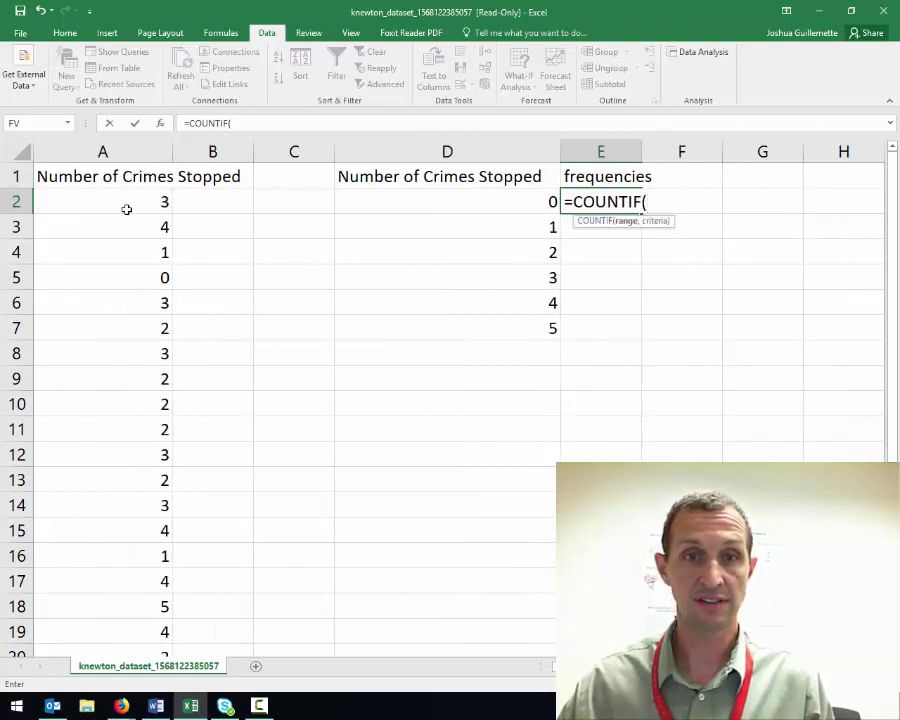
left_click_drag(123, 199, 131, 604)
scroll(600, 360, "up", 3)
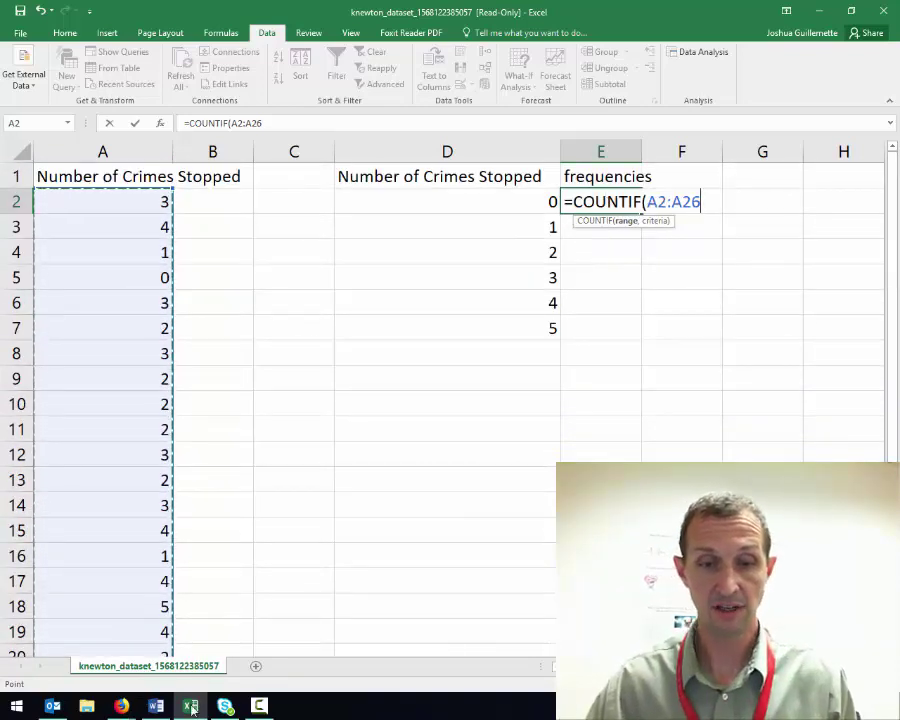
Step: Highlight the COUNTIF paragraph and the tip about locking the range in the Word notes
left_click(156, 706)
triple_click(484, 324)
left_click(350, 367)
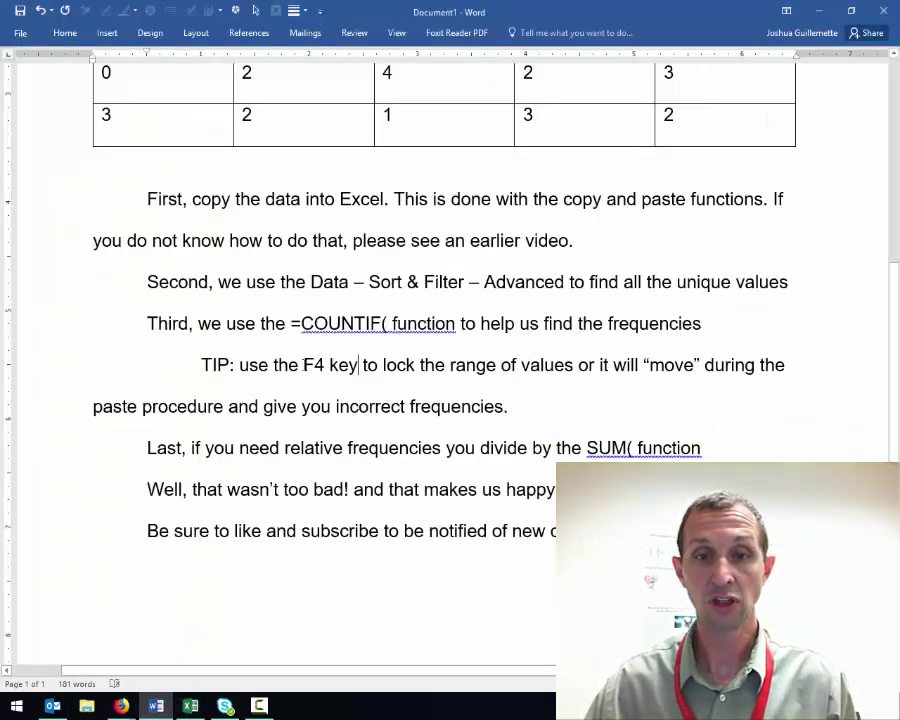
left_click_drag(239, 365, 614, 367)
left_click_drag(670, 365, 229, 405)
Step: Finish E2 as =COUNTIF($A$2:$A$26,D2), using F4 to make the range absolute
left_click(190, 706)
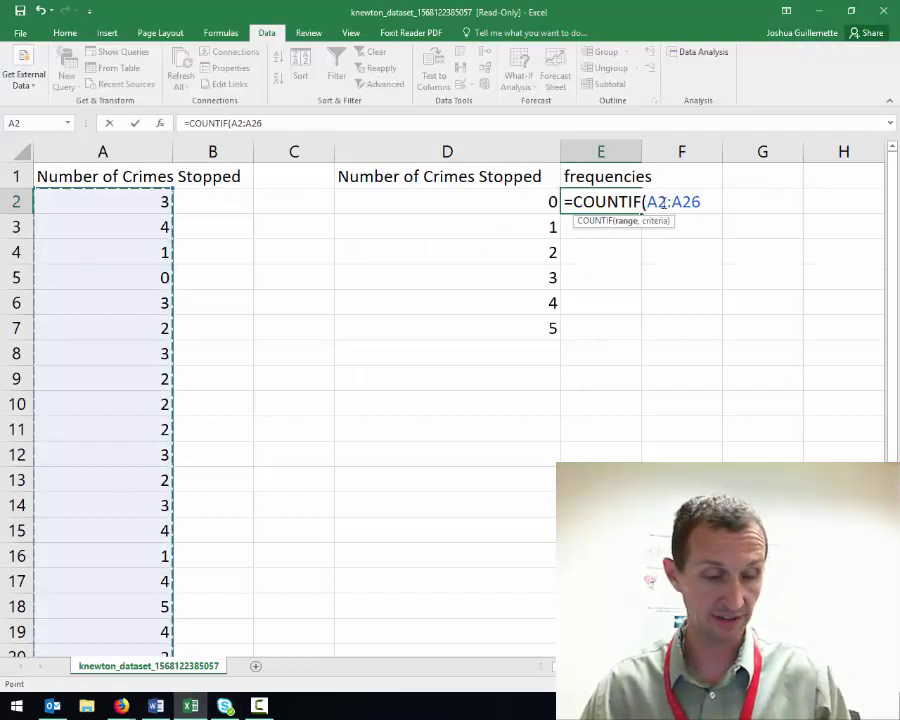
key("F4")
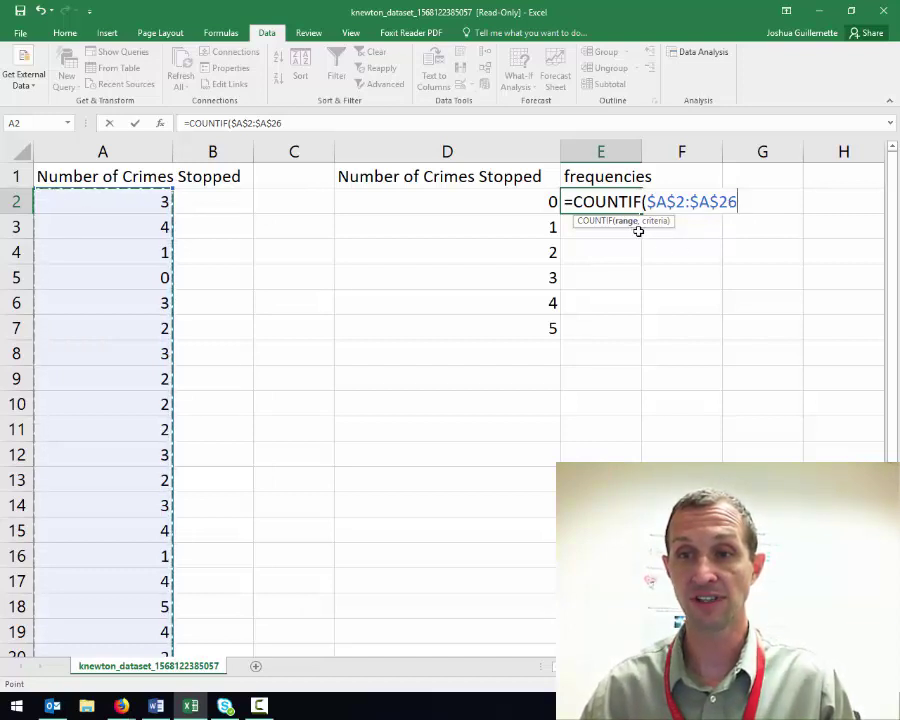
type(",")
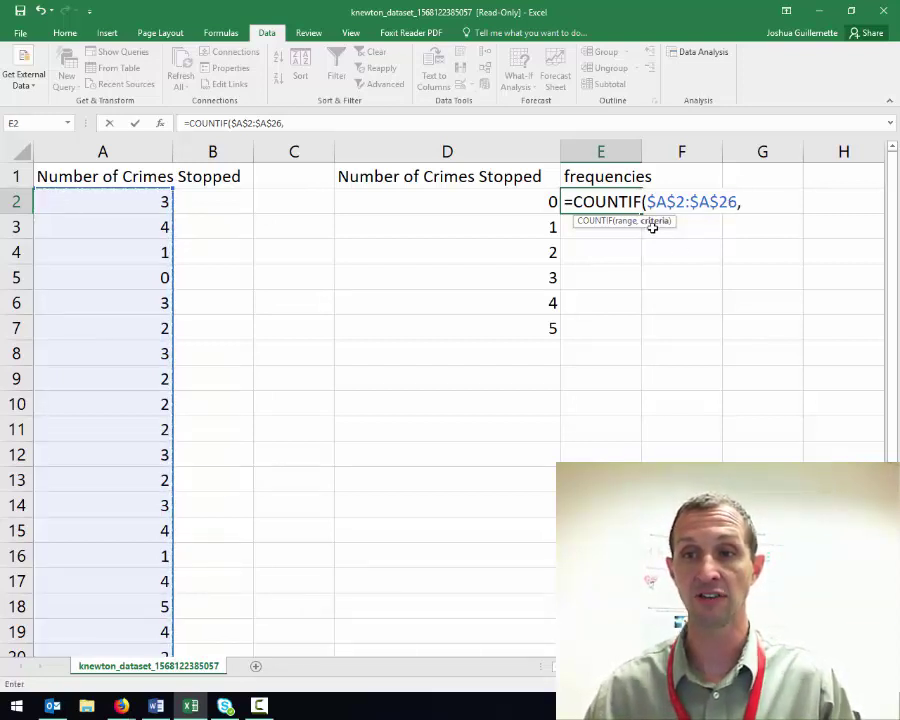
left_click(461, 202)
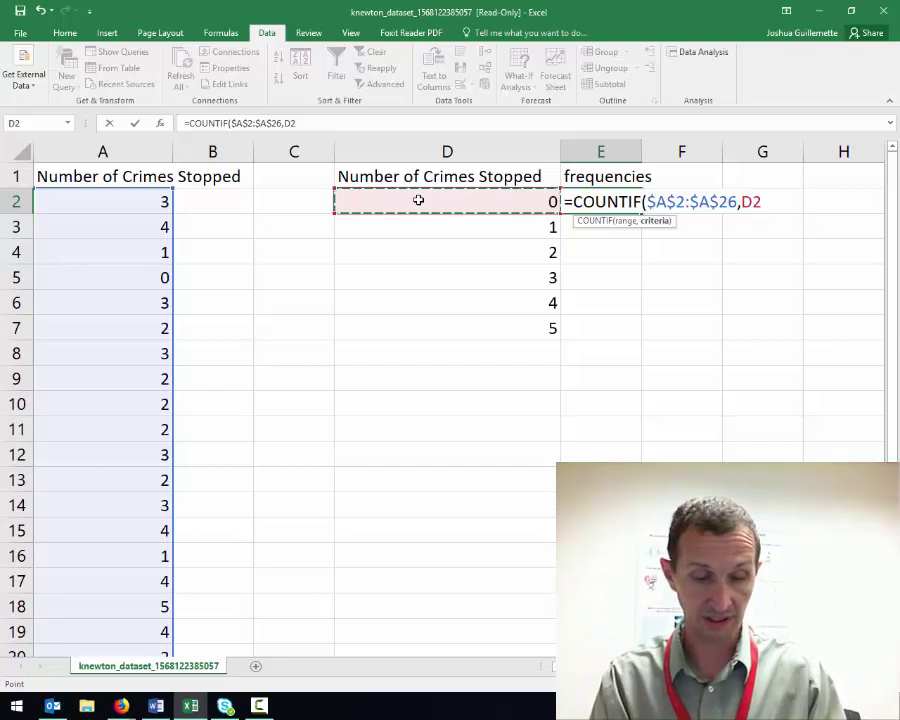
type(")")
key("Return")
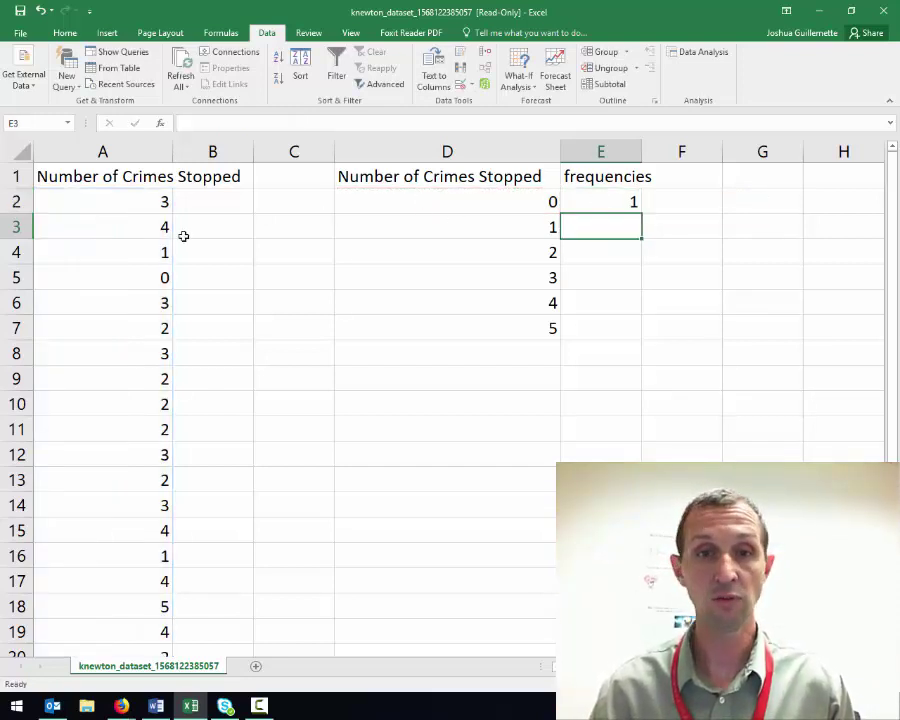
Step: Verify the result 1 against the single 0 in A5, then return to the Word notes
left_click(131, 281)
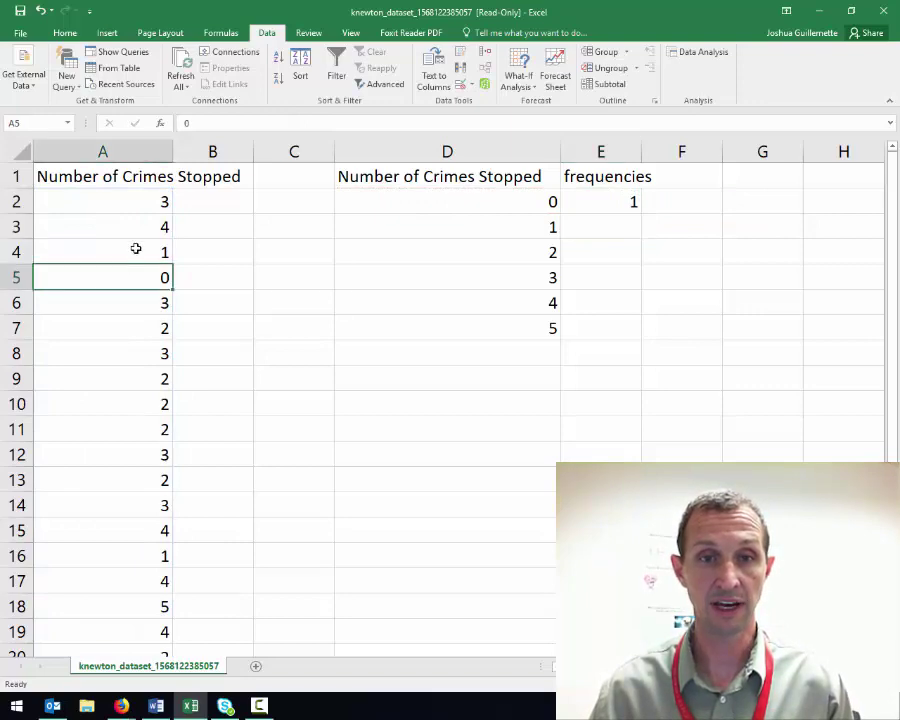
scroll(115, 362, "down", 4)
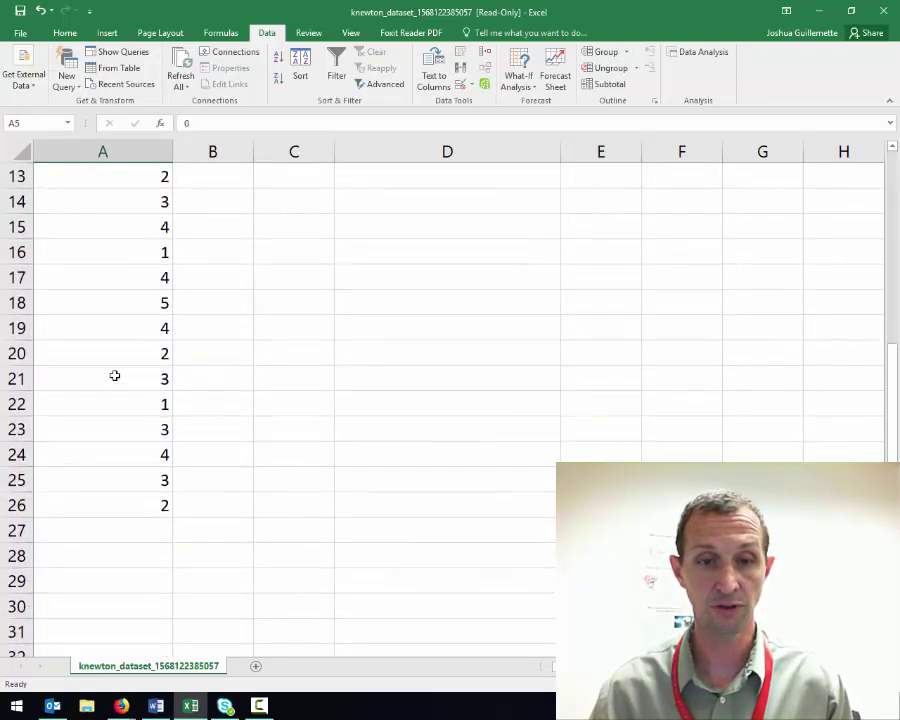
scroll(115, 375, "up", 4)
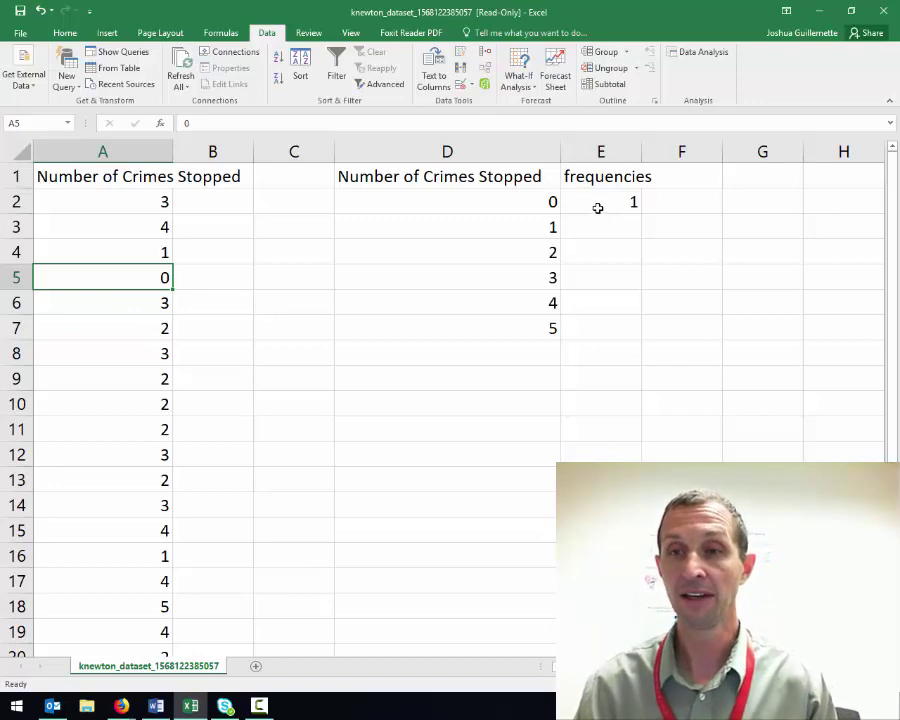
key("alt+Tab")
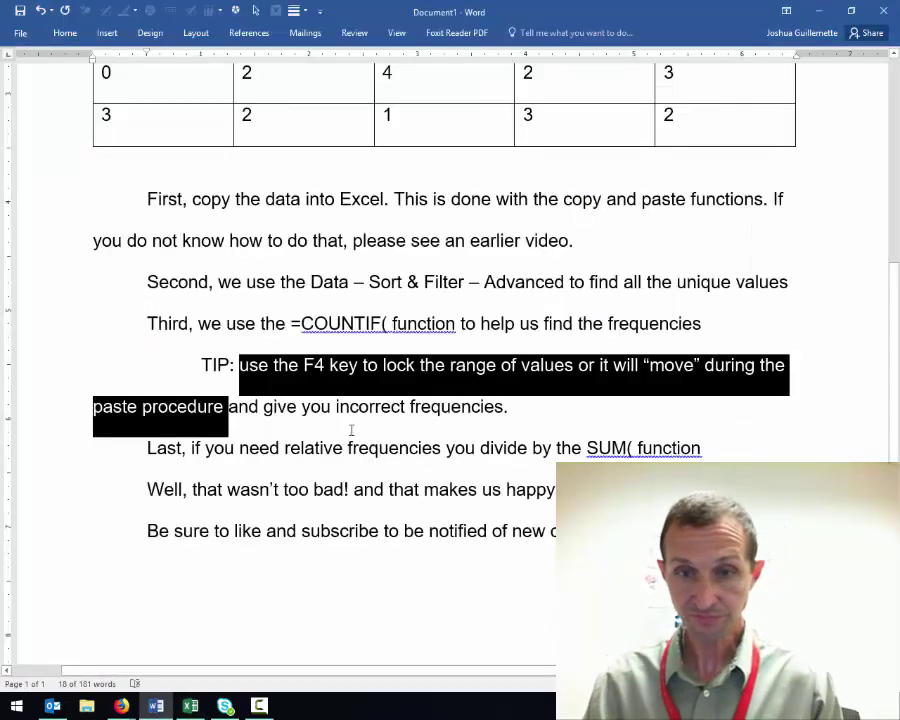
left_click(313, 409)
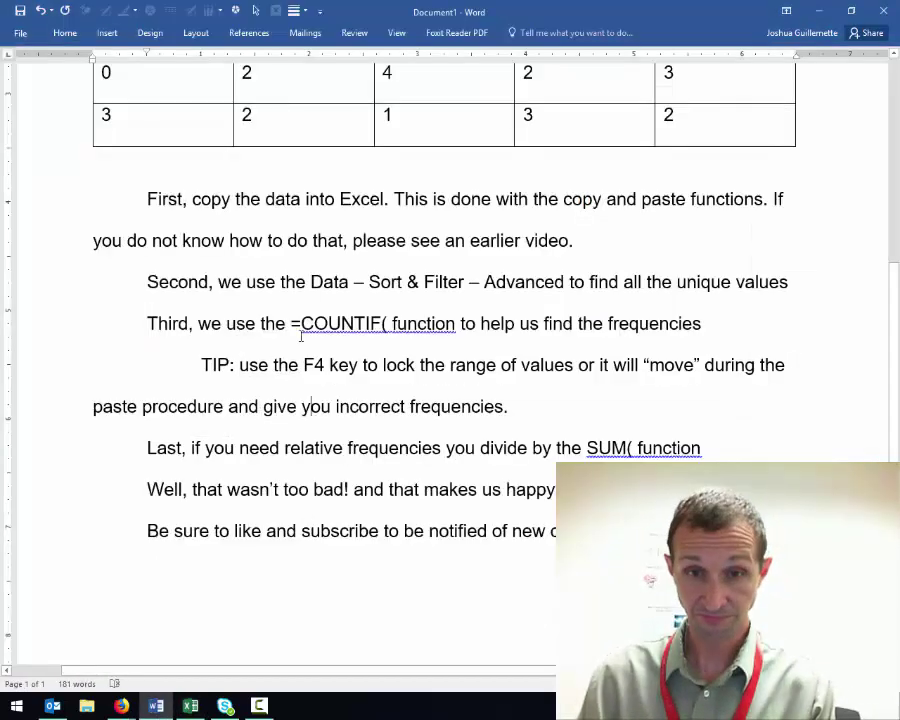
Step: Fill the COUNTIF formula from E2 down to E7
left_click(190, 706)
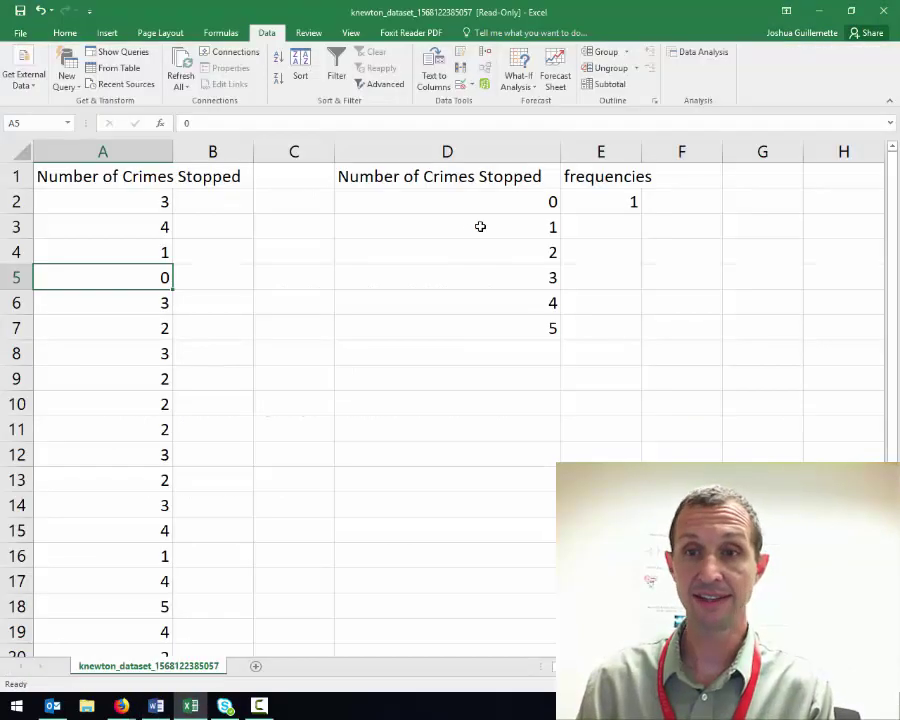
left_click(609, 207)
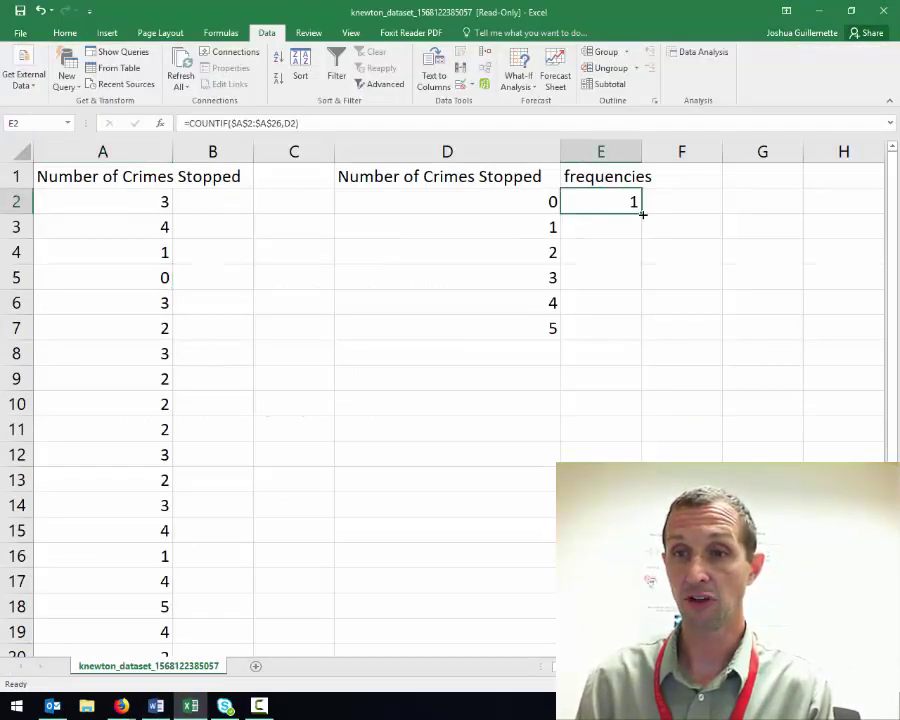
left_click_drag(642, 212, 647, 345)
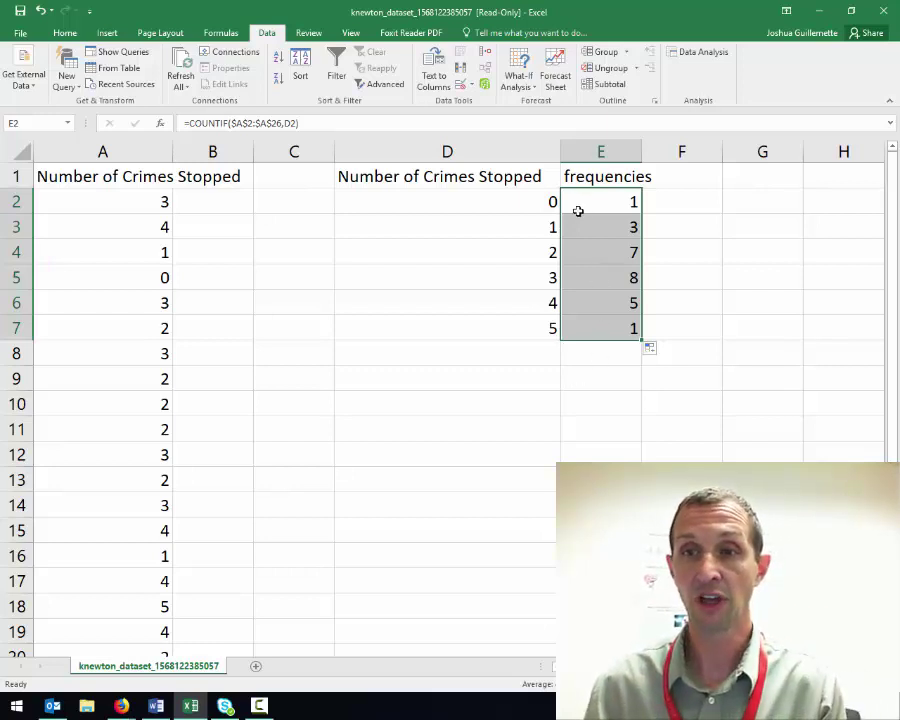
Step: Check the counts for values 0, 1 and 2, then highlight the relative frequencies step in Word
left_click(620, 199)
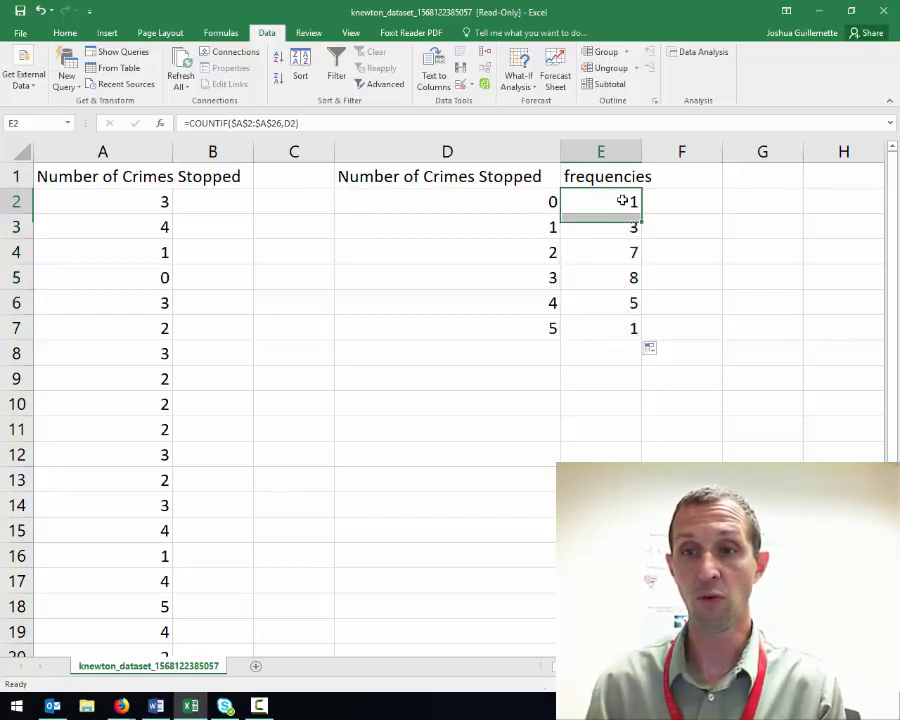
left_click(532, 202)
left_click(598, 224)
left_click(537, 227)
left_click(610, 252)
left_click(486, 252)
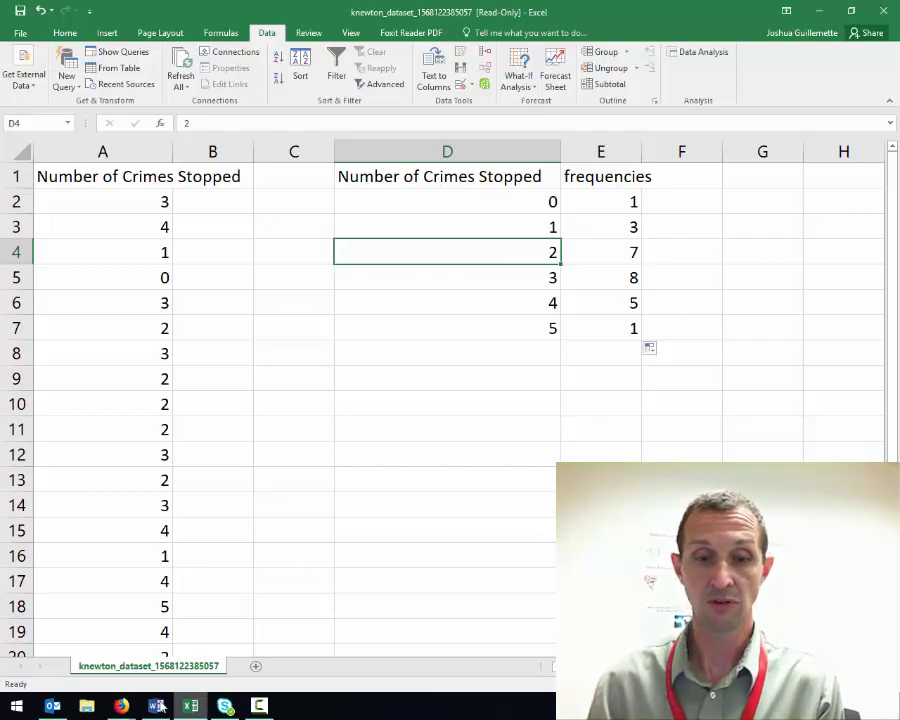
key("alt+Tab")
left_click_drag(152, 452, 711, 452)
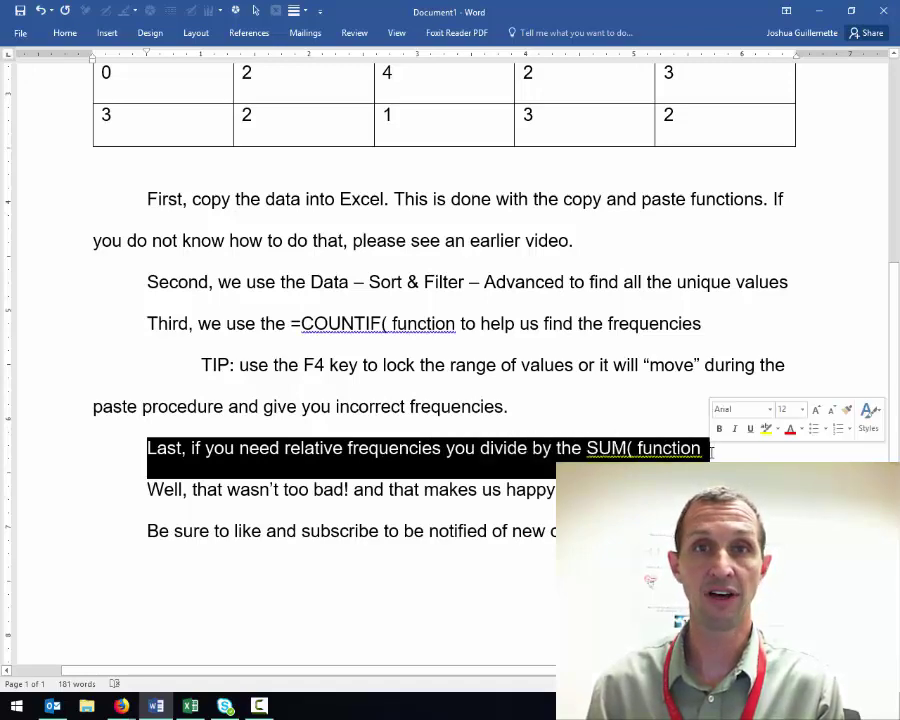
Step: Enter =SUM(E2:E7) in E9 for a total of 25 and autofit column E
key("alt+Tab")
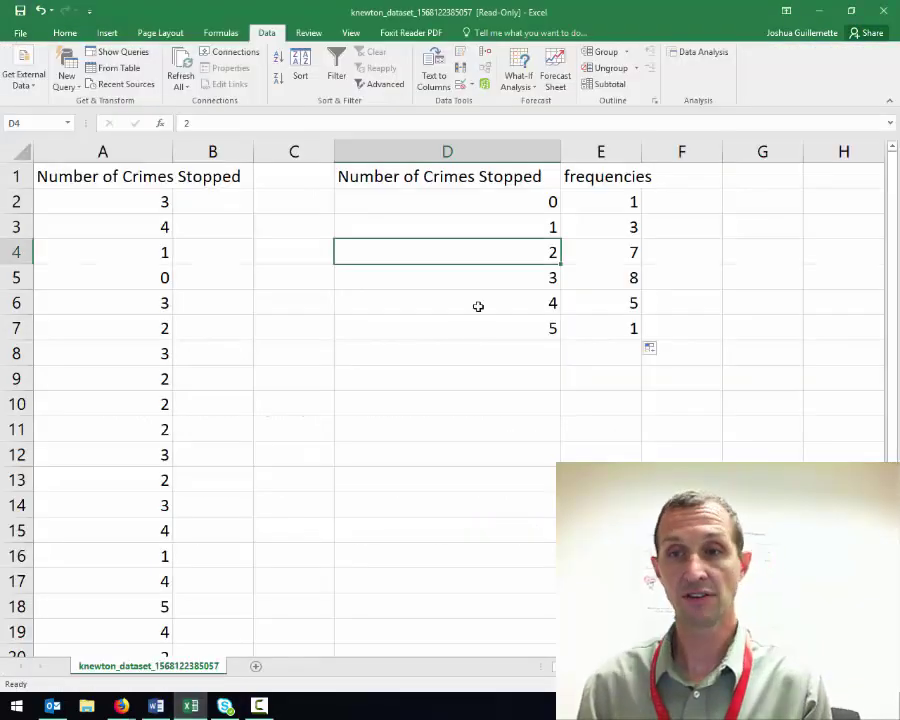
left_click(604, 381)
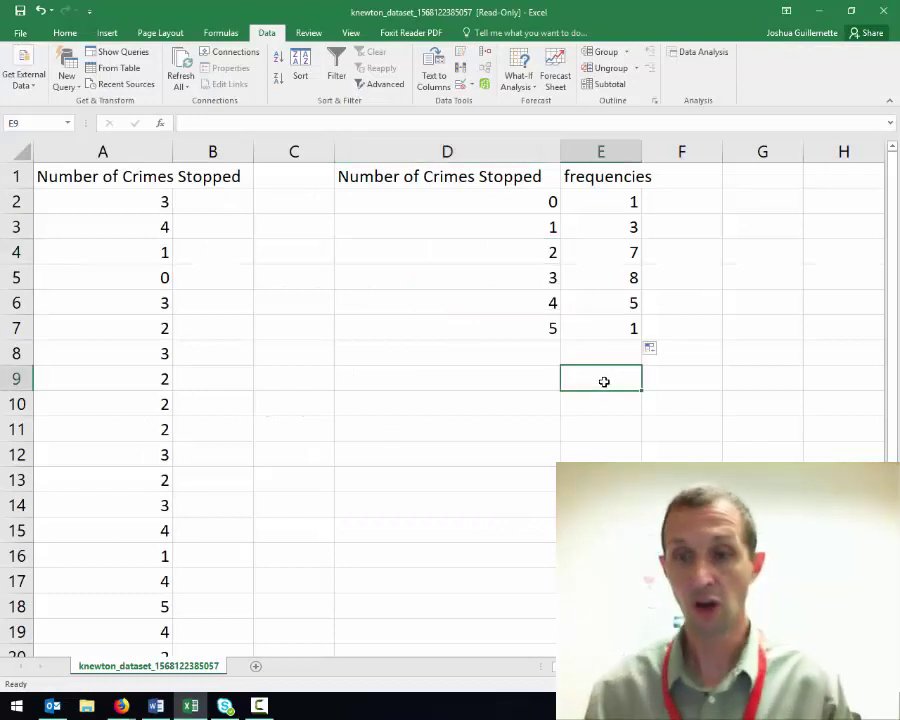
type("=sum(")
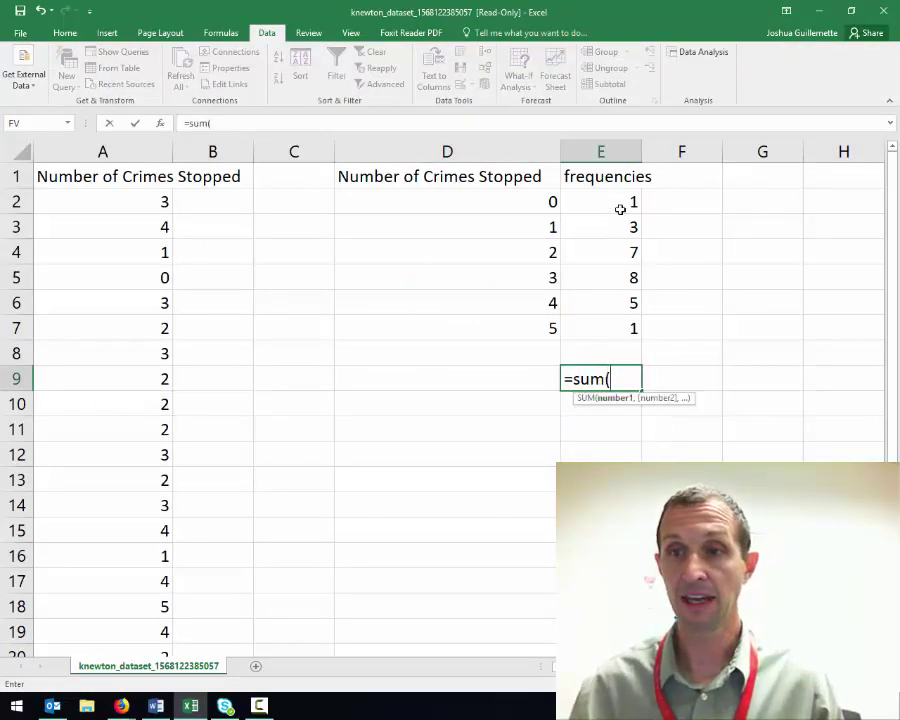
left_click_drag(621, 199, 612, 327)
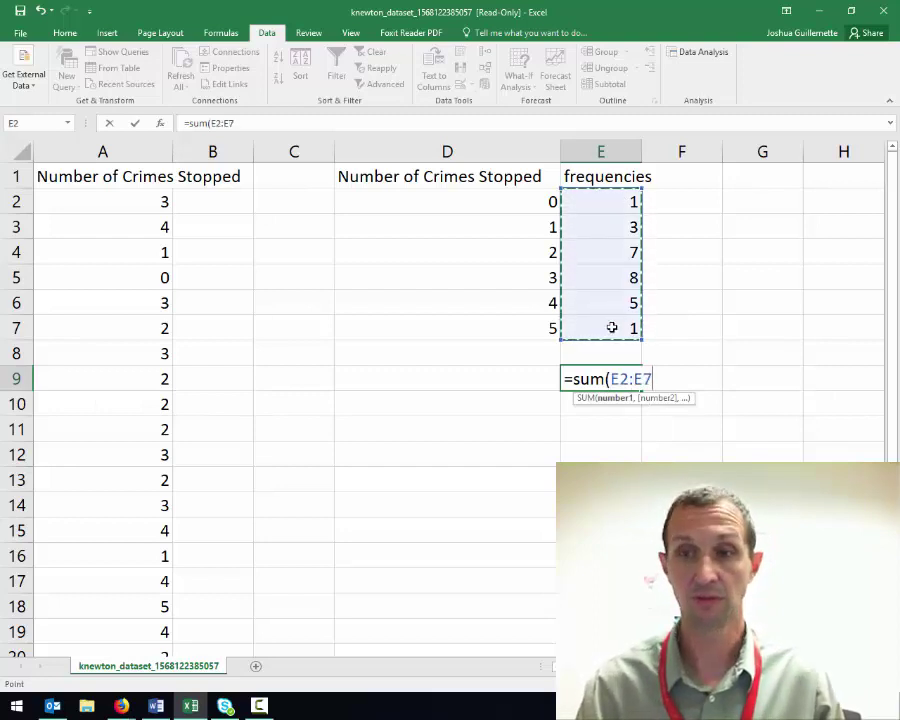
key("Return")
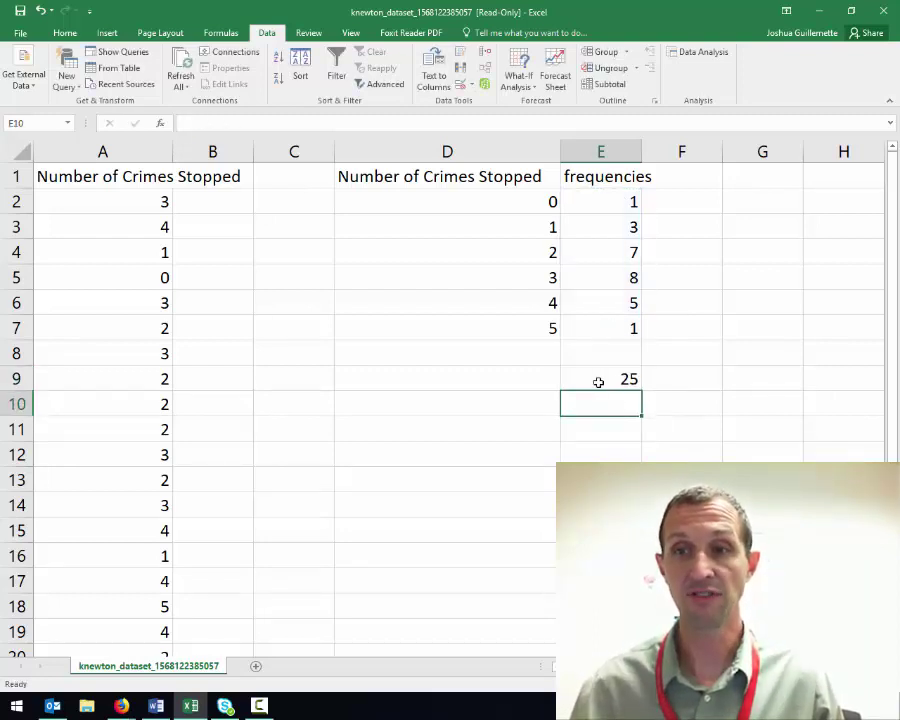
double_click(641, 151)
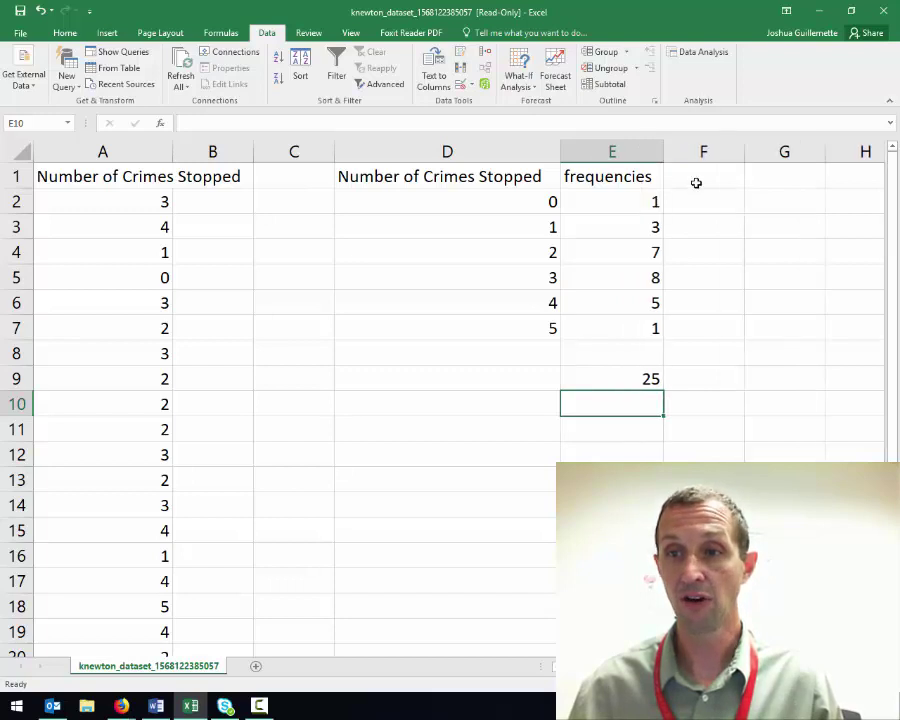
Step: Enter the heading 'relative' in cell F1
left_click(696, 179)
type("rela")
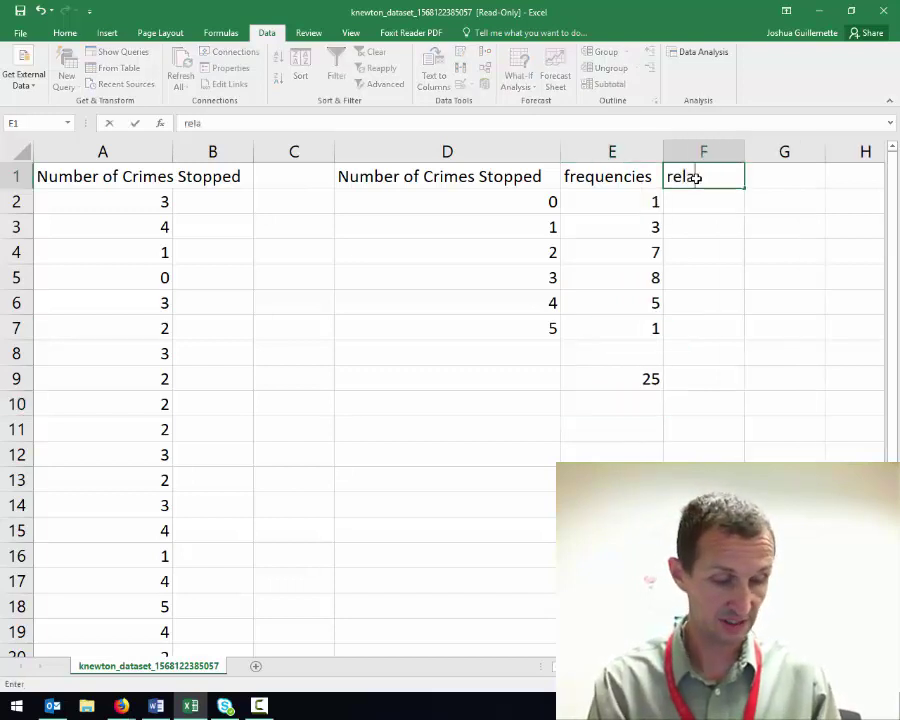
type("tive")
key("Return")
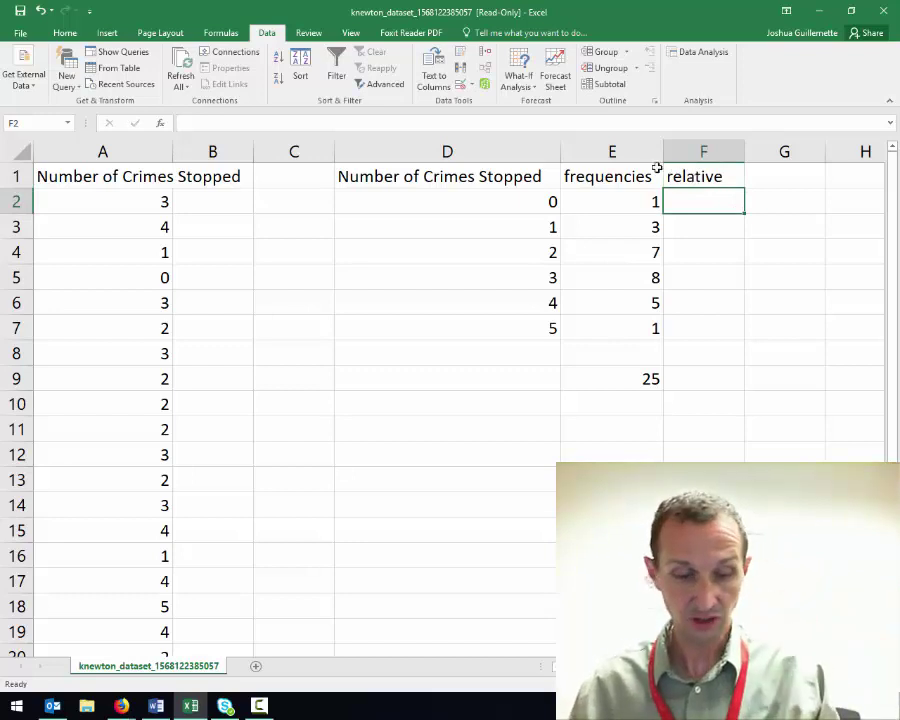
Step: Enter =E2/$E$9 in F2 and fill it down to F7
type("=")
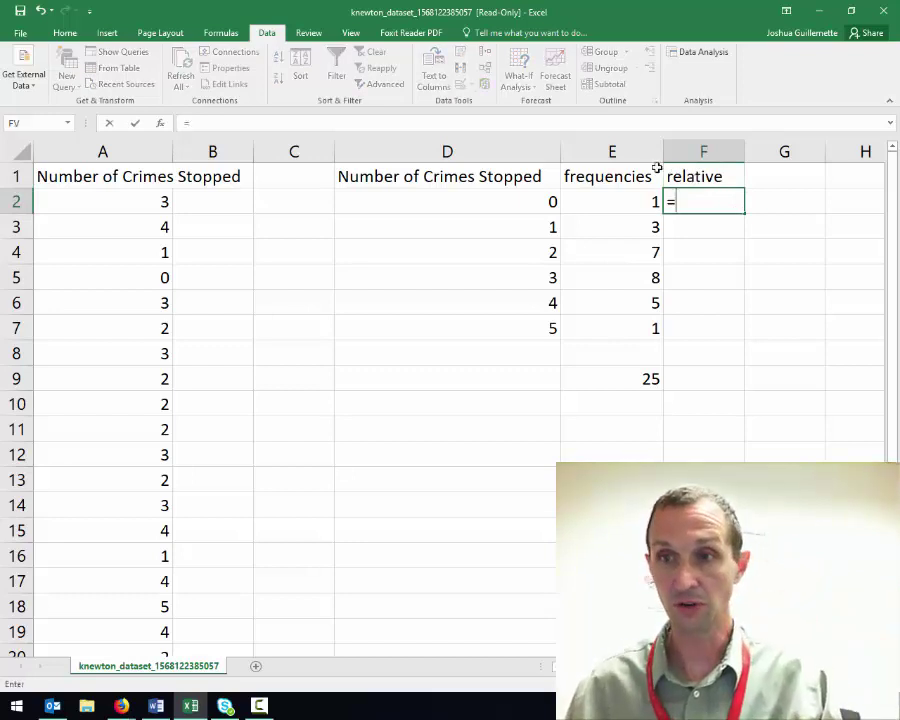
left_click(605, 202)
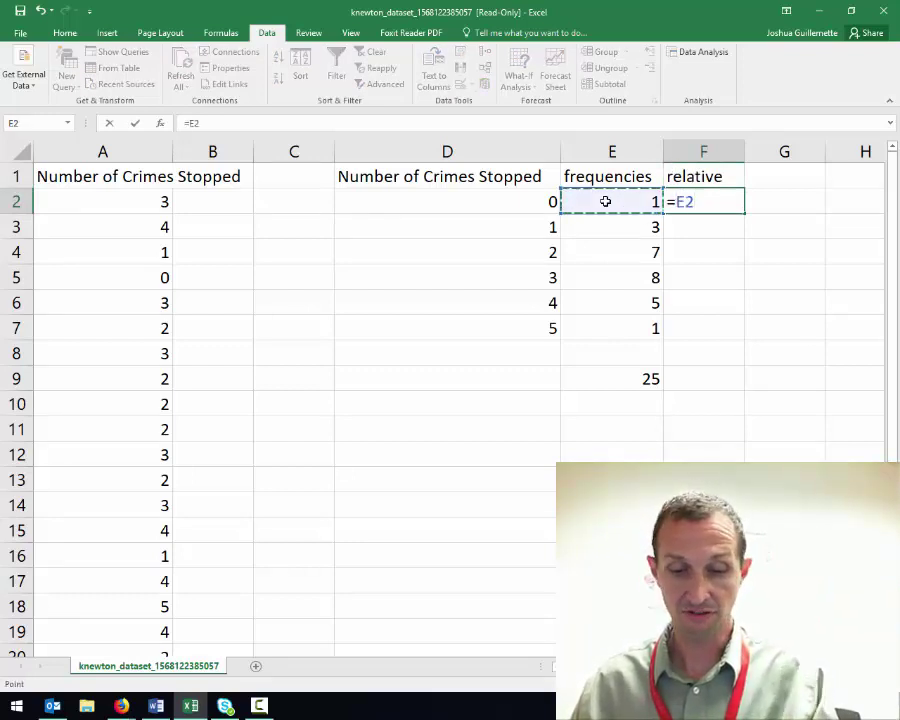
type("/")
left_click(604, 381)
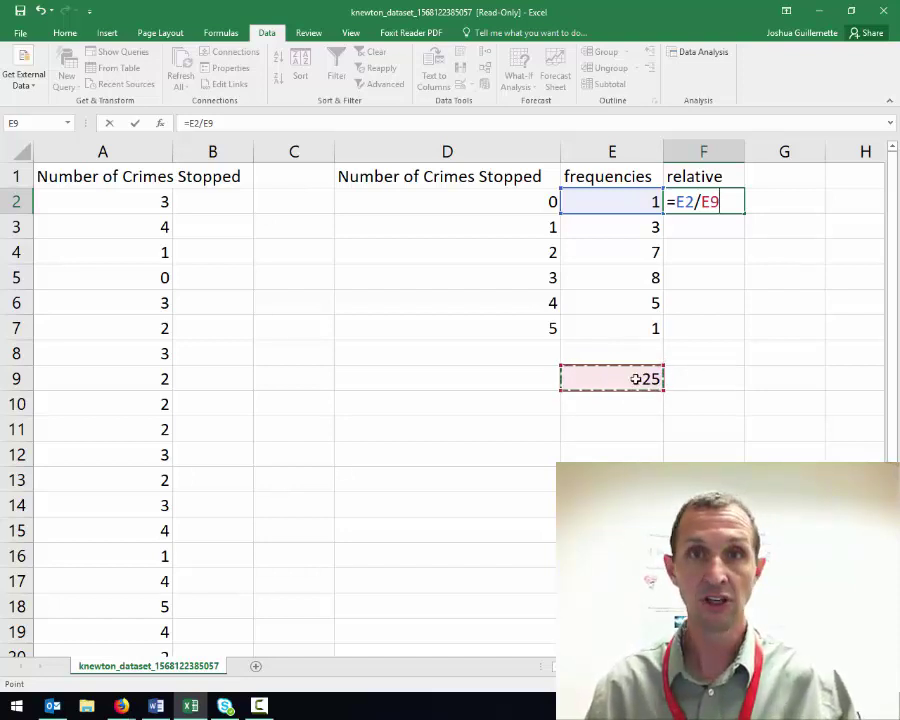
key("F4")
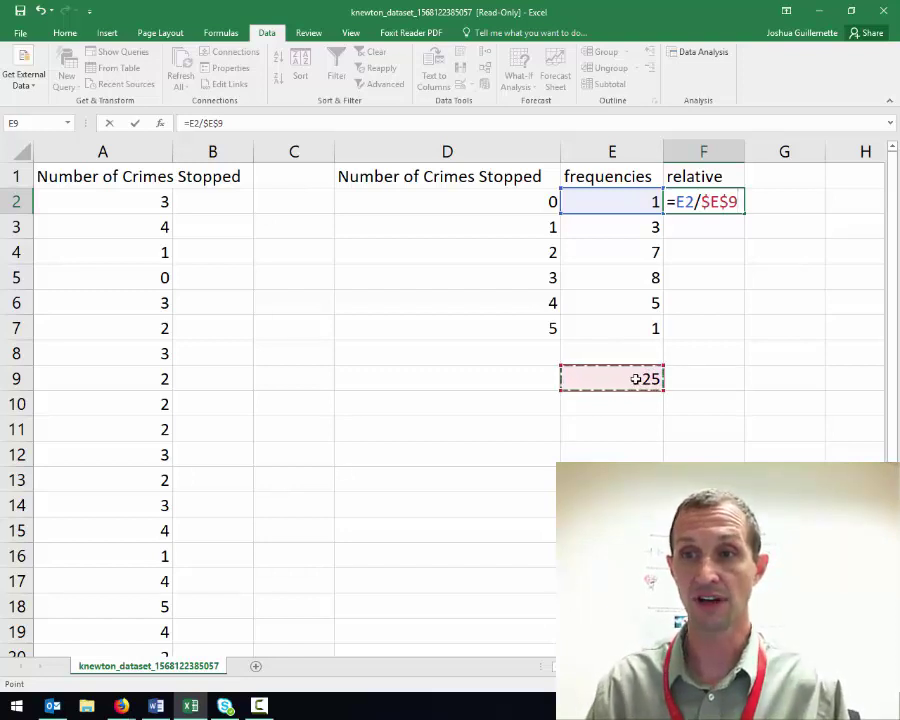
key("Return")
left_click(731, 203)
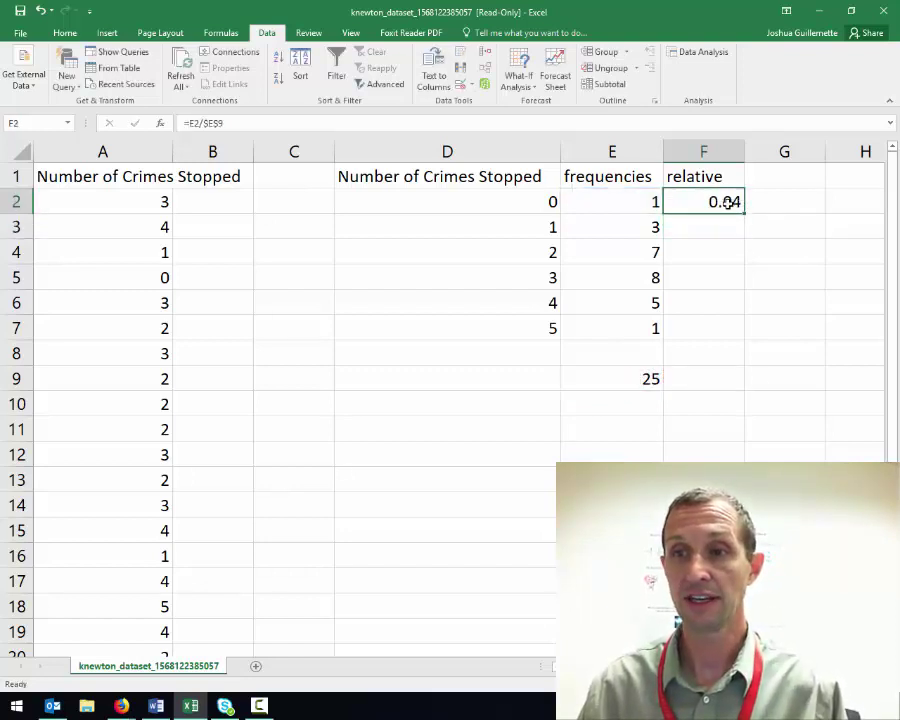
left_click_drag(742, 215, 741, 339)
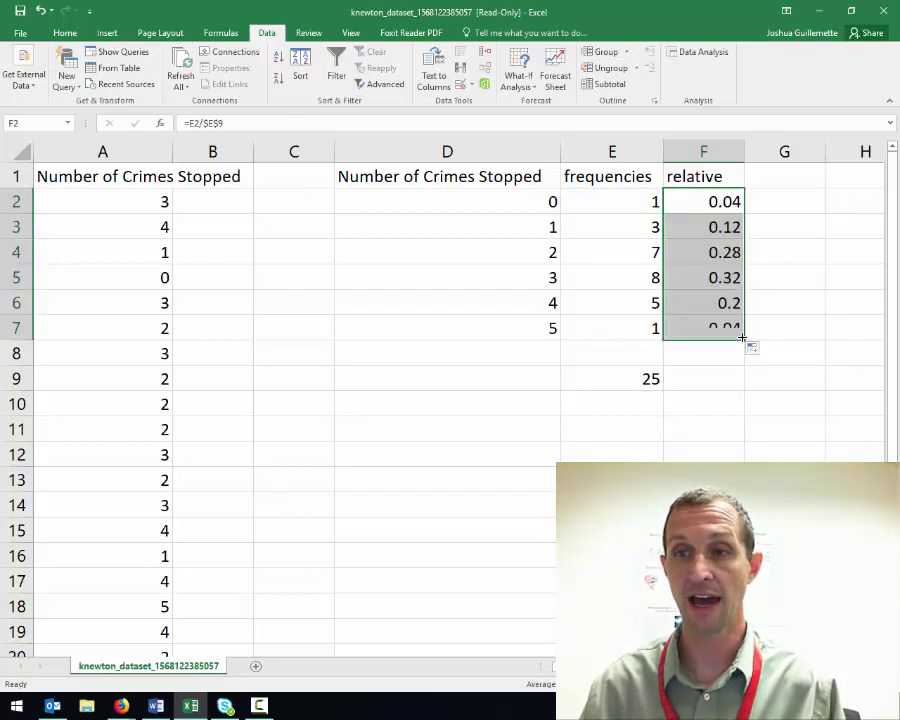
Step: Enter =SUM(F2:F7) in F9 to total the relative frequencies
left_click(707, 378)
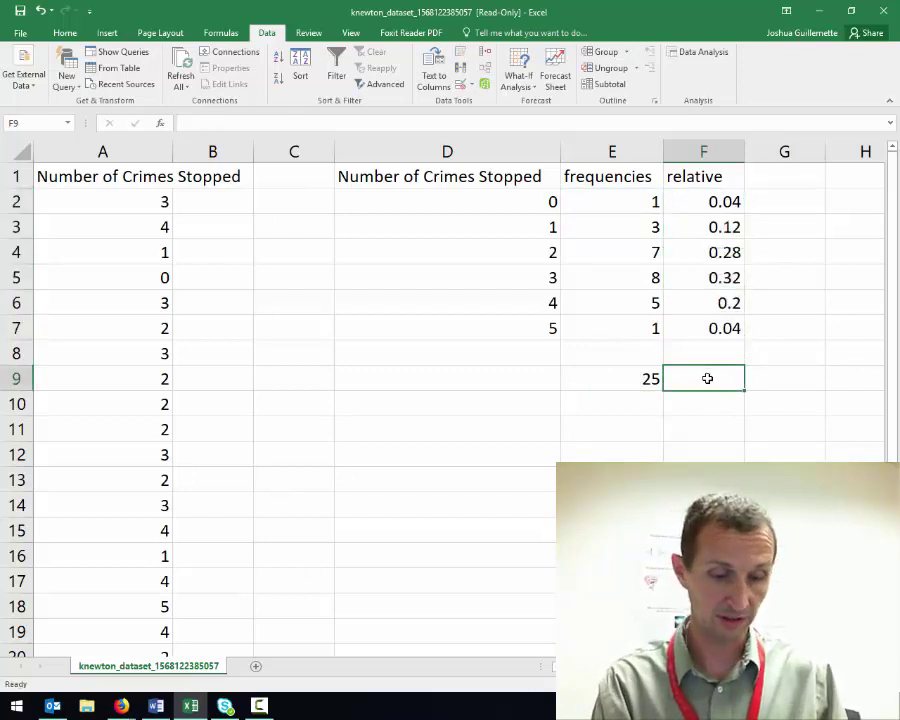
type("=sum(")
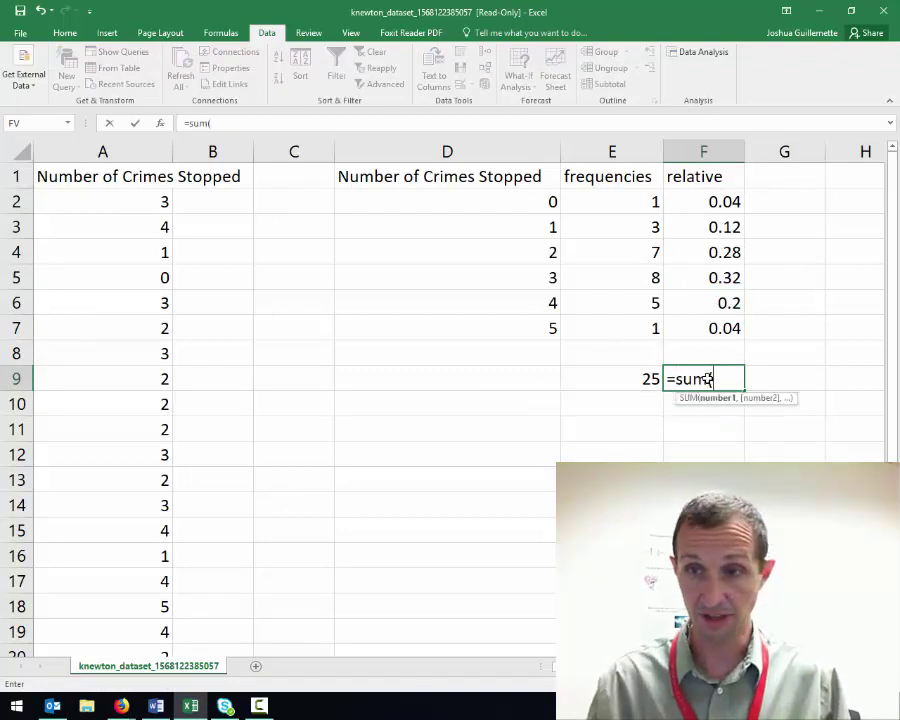
left_click_drag(703, 199, 703, 332)
key("Return")
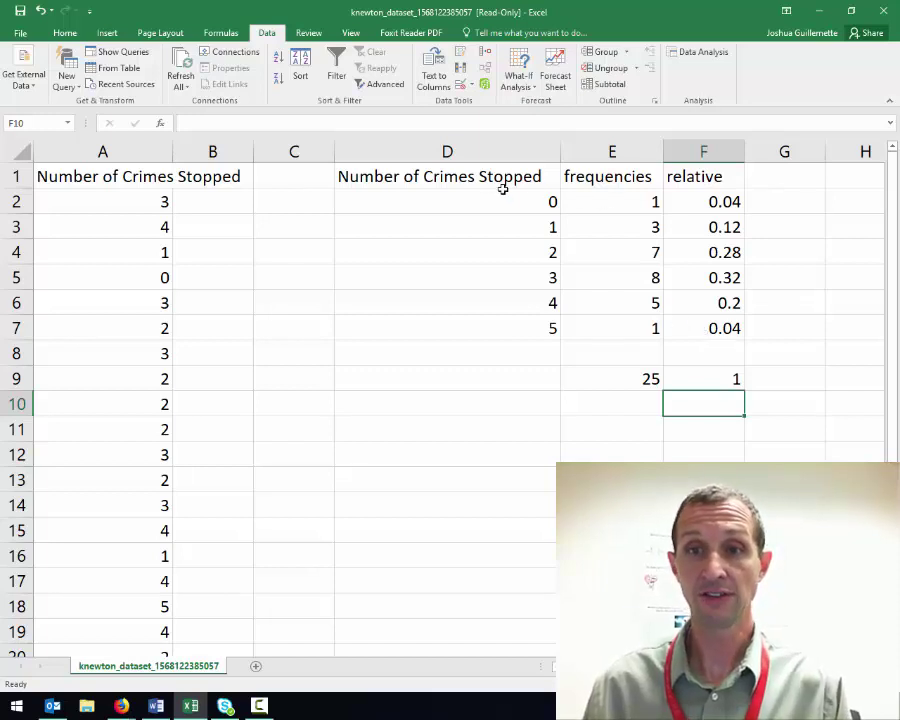
Step: Highlight the unique values, frequencies and relative frequencies in D1:D7, E1:E7 and F1:F7 for review
left_click(452, 176)
left_click_drag(452, 185, 456, 323)
left_click_drag(619, 183, 618, 328)
left_click_drag(700, 182, 710, 333)
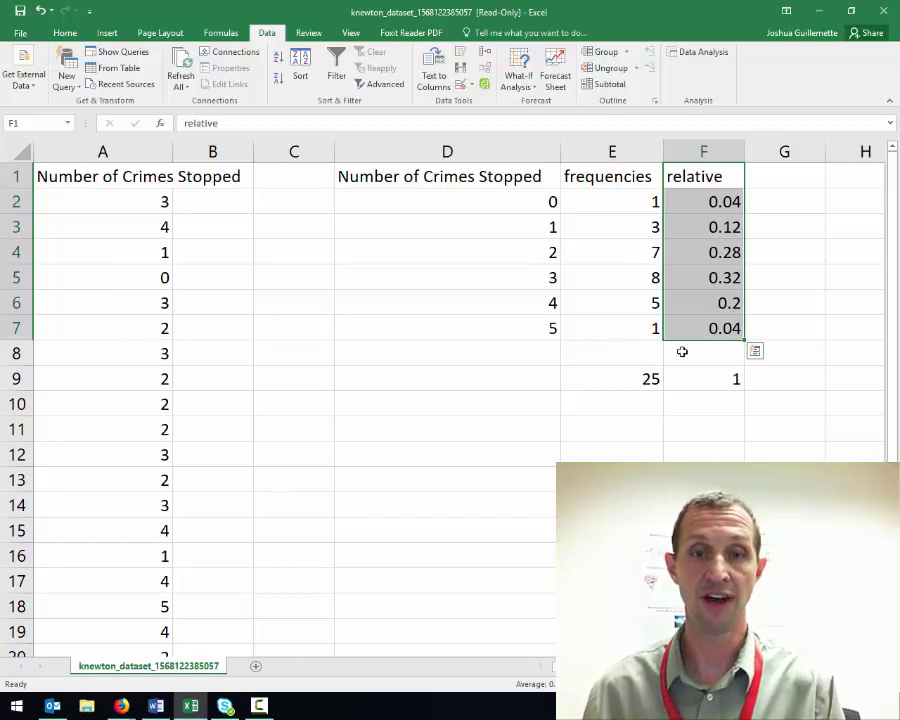
Step: Return to the Word notes and select the closing remark and the like-and-subscribe line
left_click(155, 706)
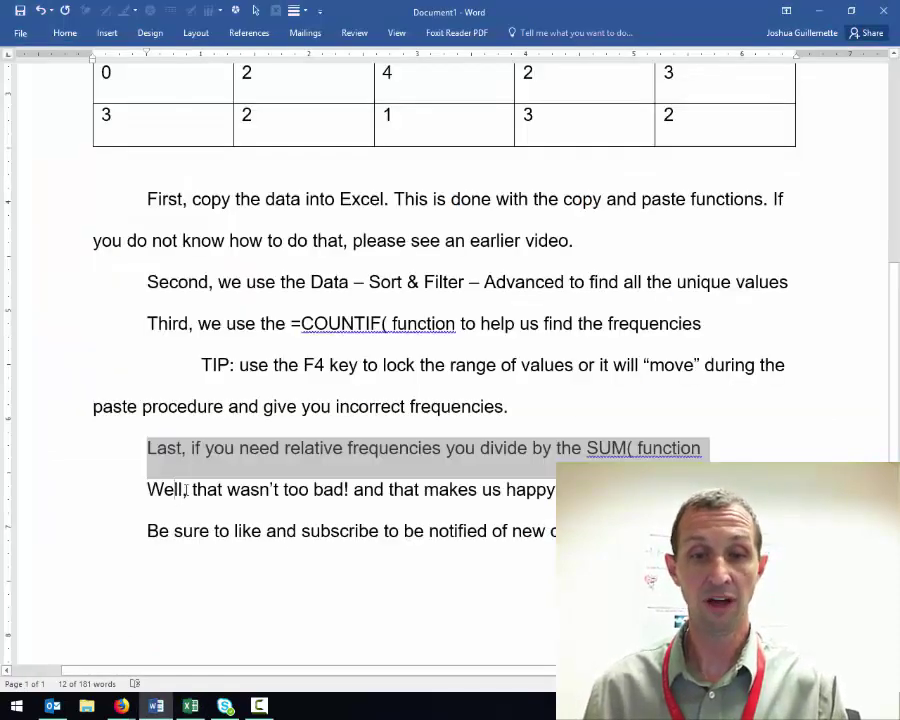
left_click_drag(191, 490, 554, 490)
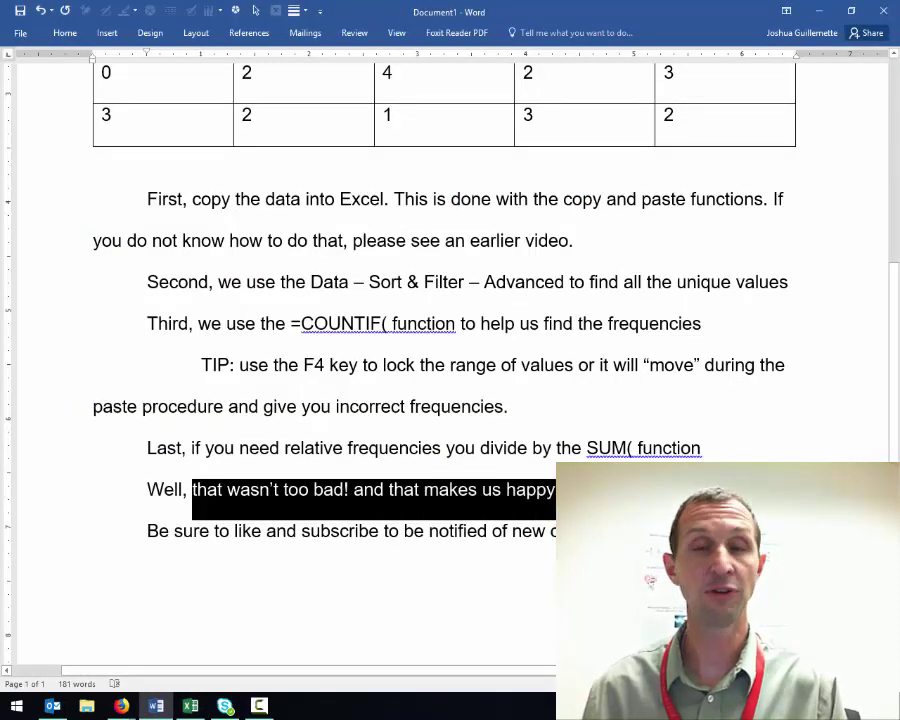
left_click_drag(148, 530, 700, 531)
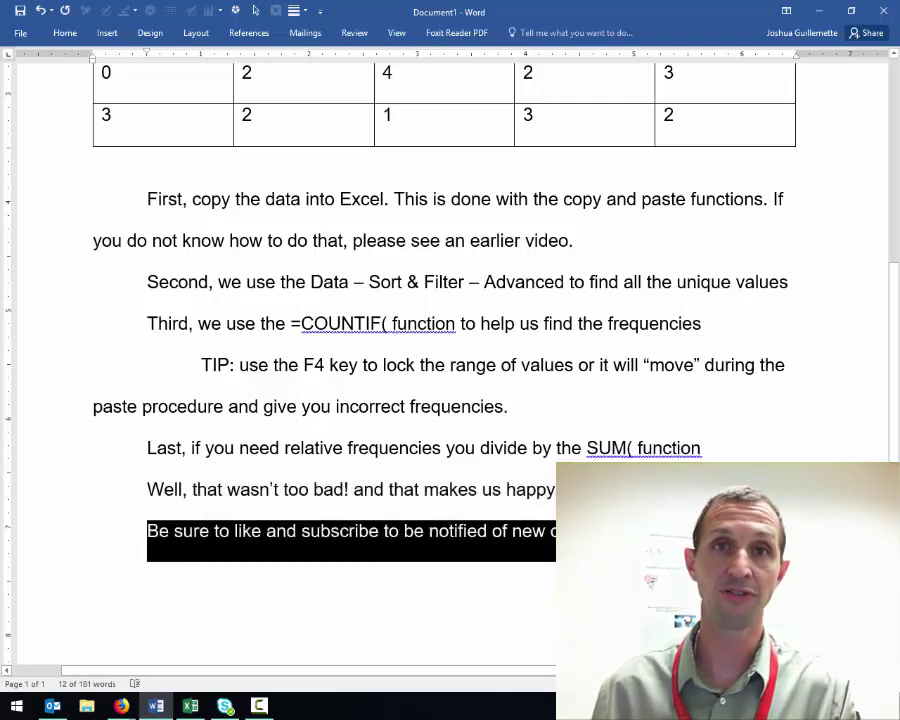